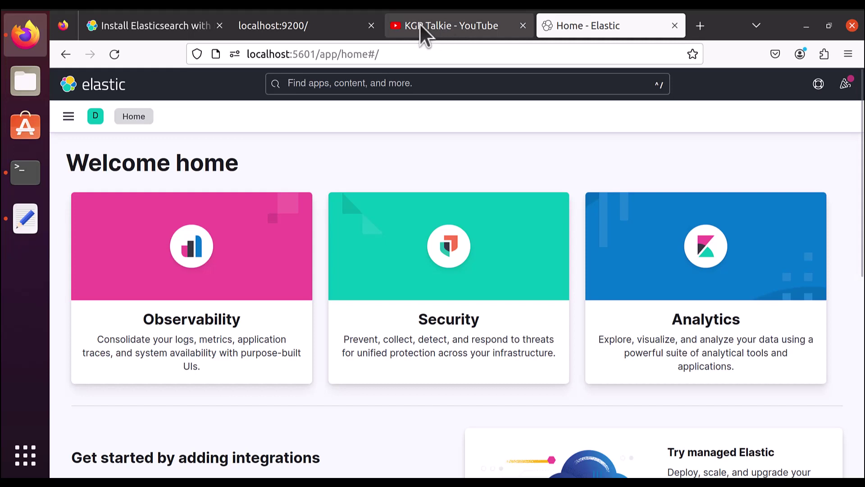
# Look over the latest videos on the KGP Talkie YouTube channel, and return to the Elastic home page.
pyautogui.click(446, 27)
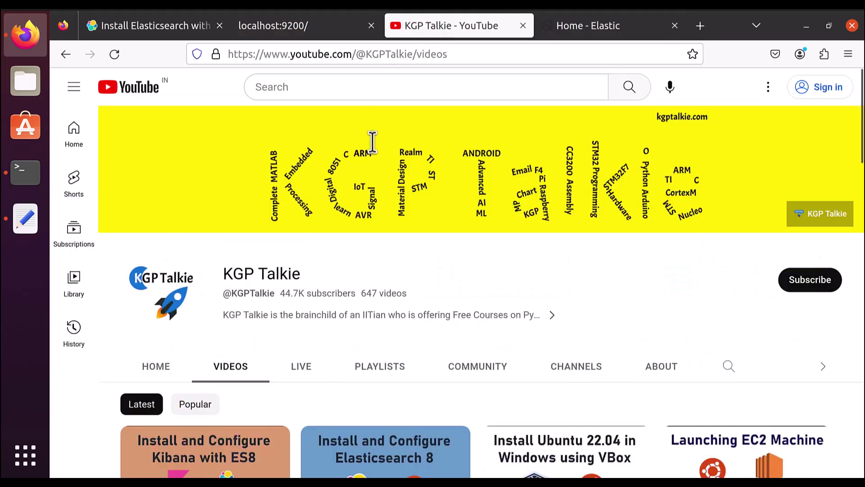
pyautogui.scroll(-3, 354, 248)
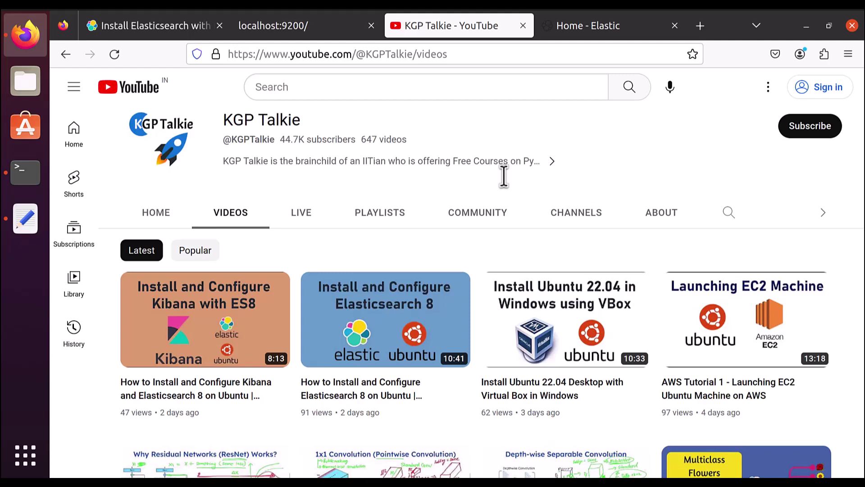
pyautogui.moveTo(204, 278)
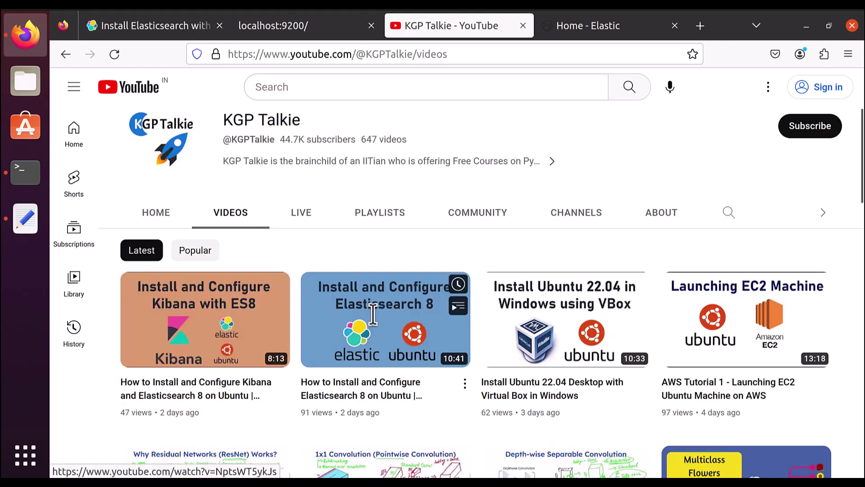
pyautogui.click(592, 32)
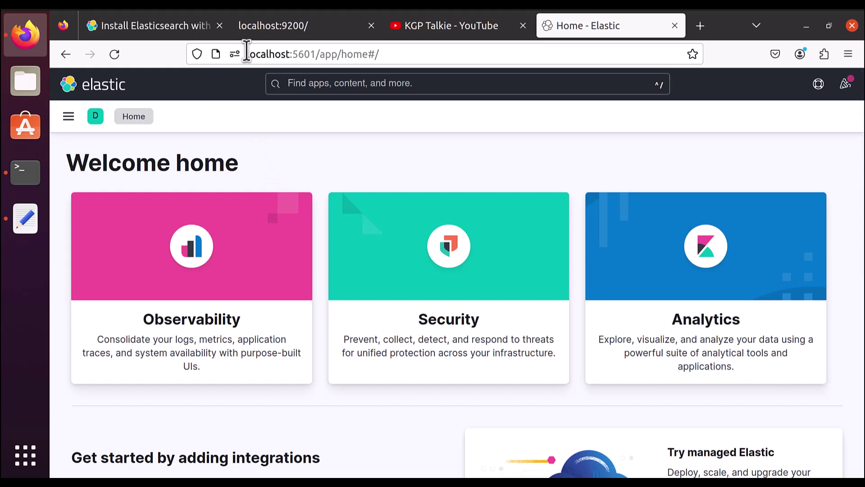
# Open the sample data page from the Elastic home page.
pyautogui.moveTo(249, 54)
pyautogui.mouseDown()
pyautogui.moveTo(304, 54)
pyautogui.moveTo(246, 54)
pyautogui.mouseUp()
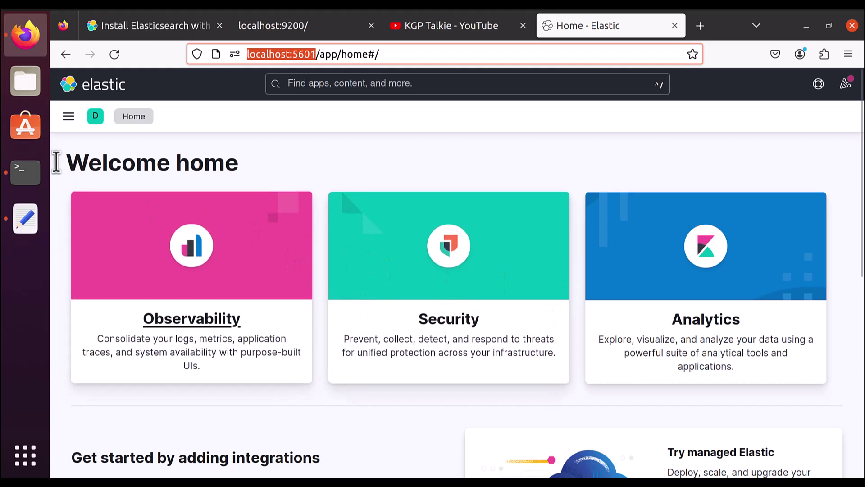
pyautogui.click(207, 87)
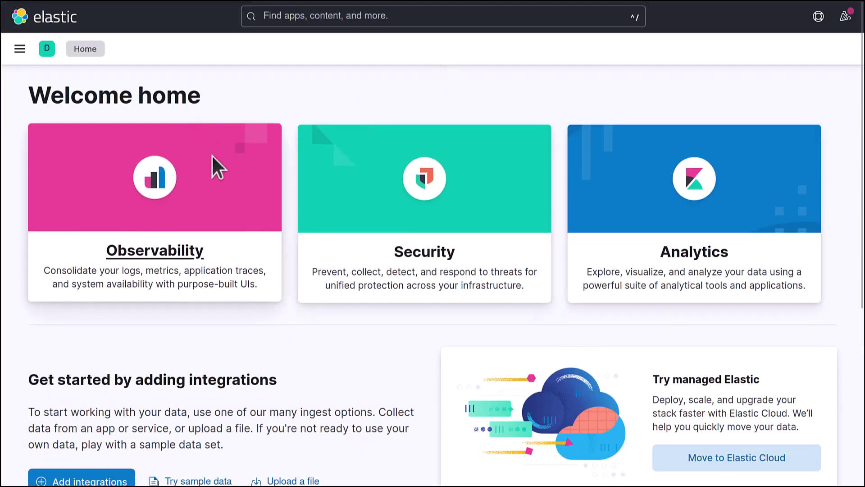
pyautogui.click(39, 21)
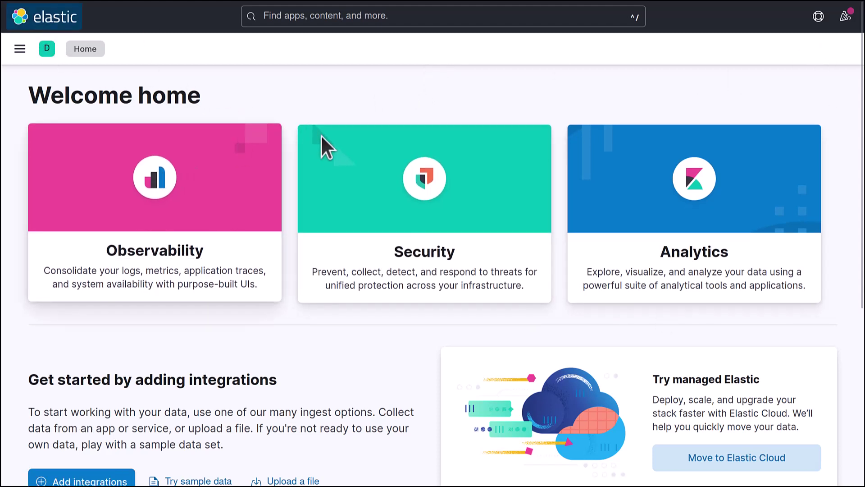
pyautogui.scroll(-2, 194, 232)
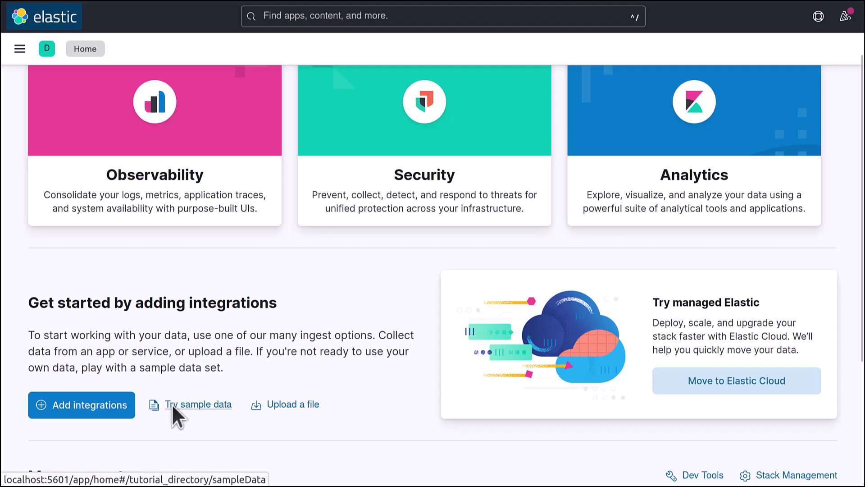
pyautogui.click(194, 404)
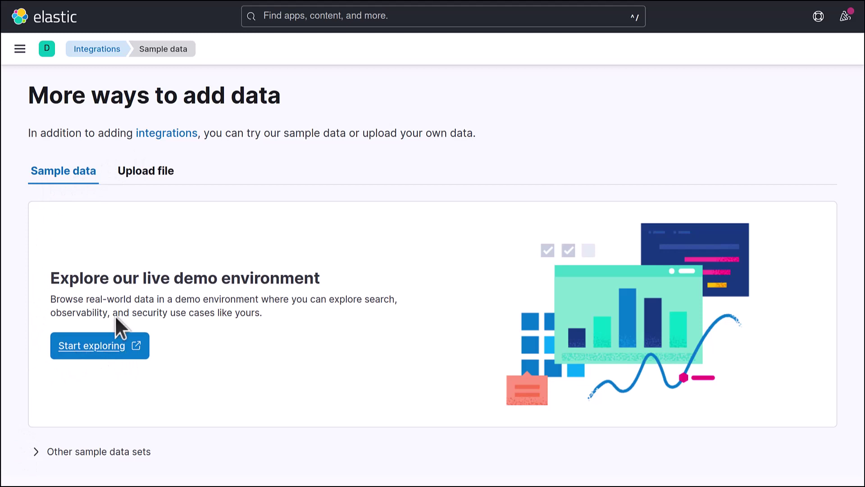
# Review the file upload option for adding data, including its supported formats, and return to the sample data options.
pyautogui.click(148, 172)
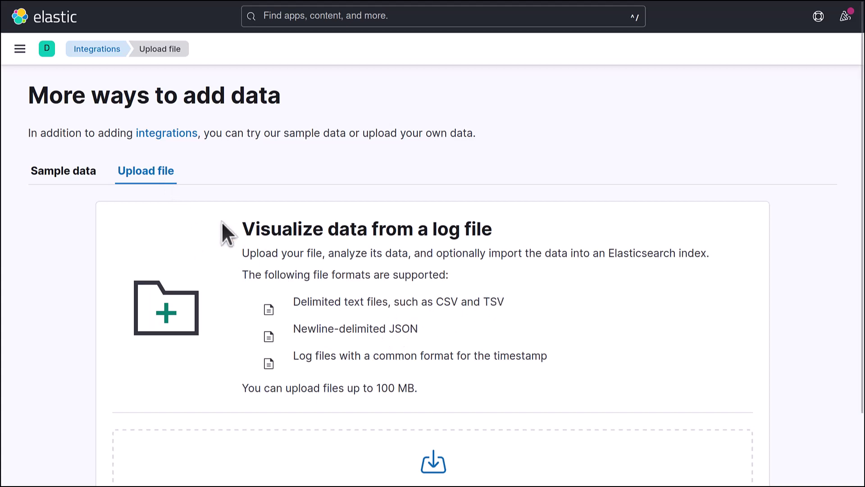
pyautogui.scroll(-2, 205, 218)
pyautogui.scroll(-1, 194, 234)
pyautogui.scroll(2, 118, 201)
pyautogui.scroll(-2, 527, 298)
pyautogui.scroll(2, 450, 252)
pyautogui.click(59, 171)
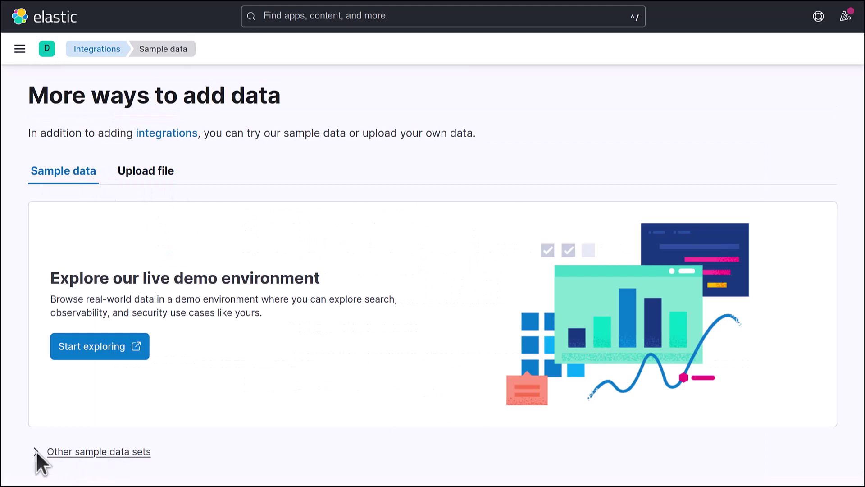
# Reinstall the Sample eCommerce orders data set from the other sample data sets by removing it and adding it again.
pyautogui.click(92, 451)
pyautogui.scroll(-6, 191, 303)
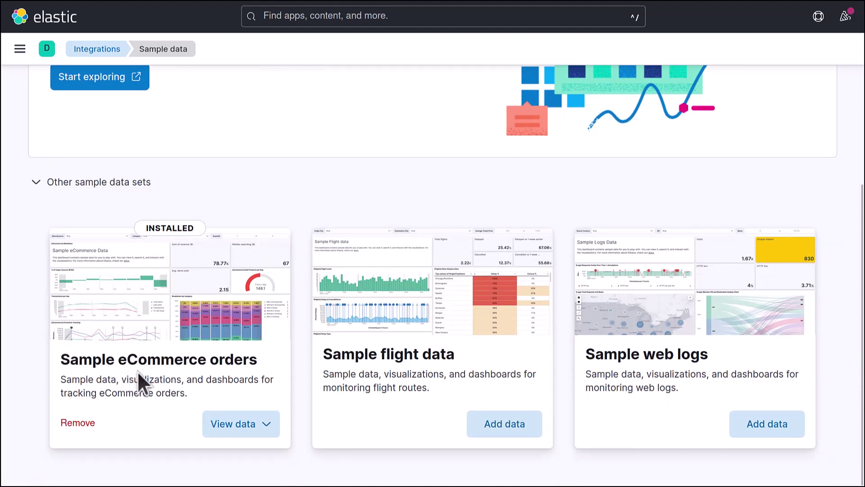
pyautogui.click(77, 423)
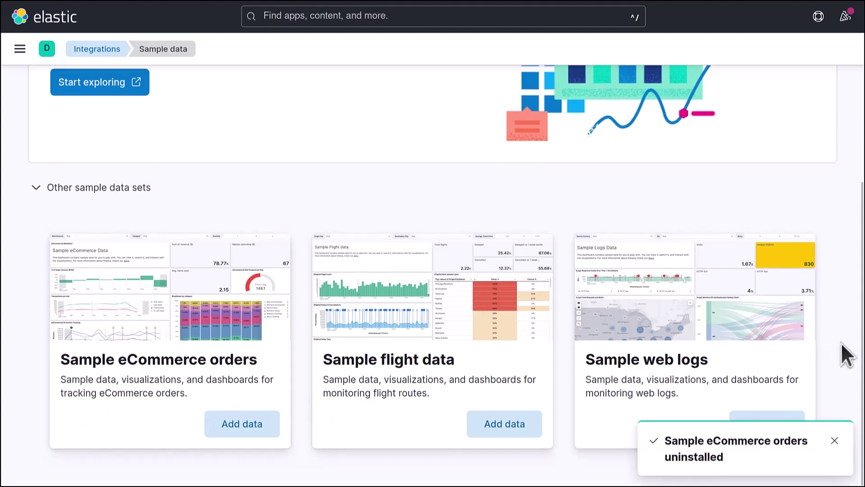
pyautogui.click(835, 440)
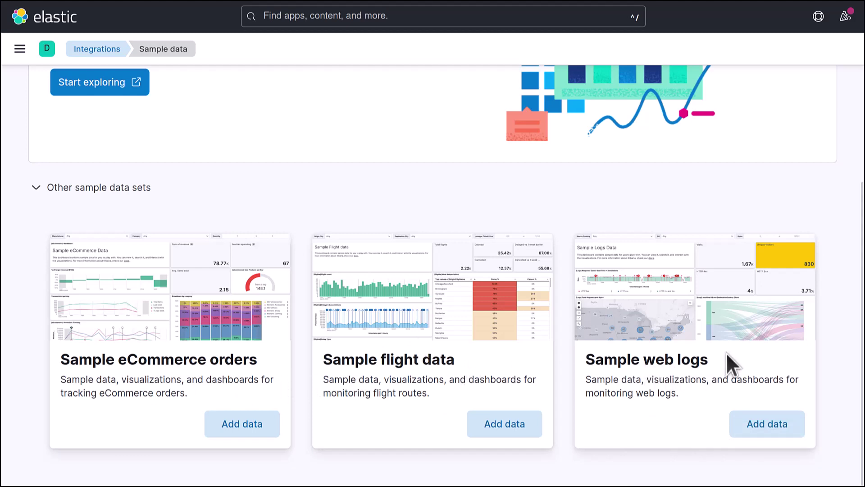
pyautogui.click(258, 422)
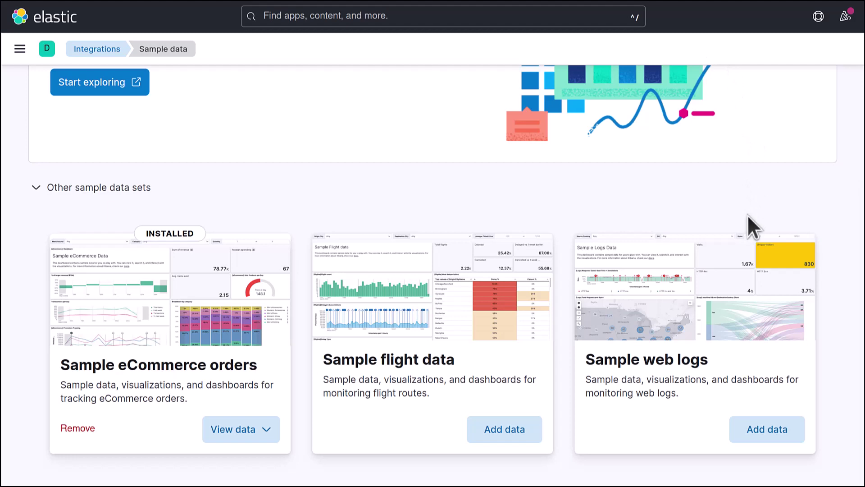
pyautogui.scroll(5, 247, 216)
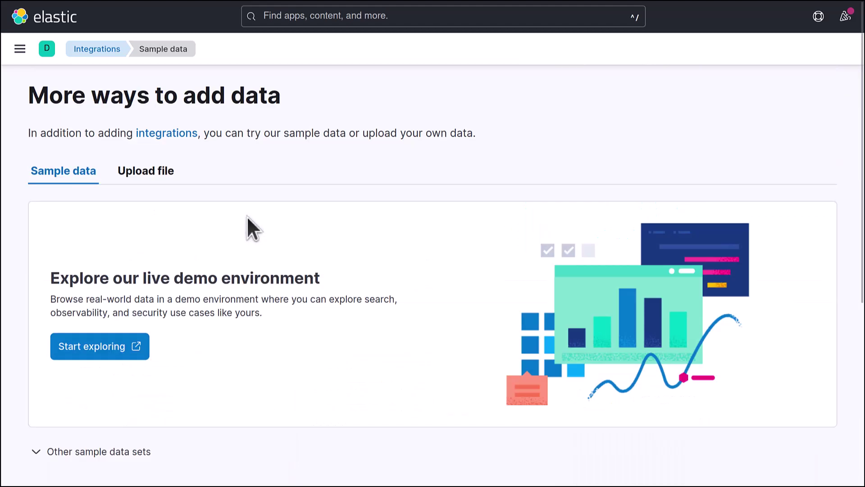
# Search the apps and content for "visu" and clear the search.
pyautogui.click(384, 21)
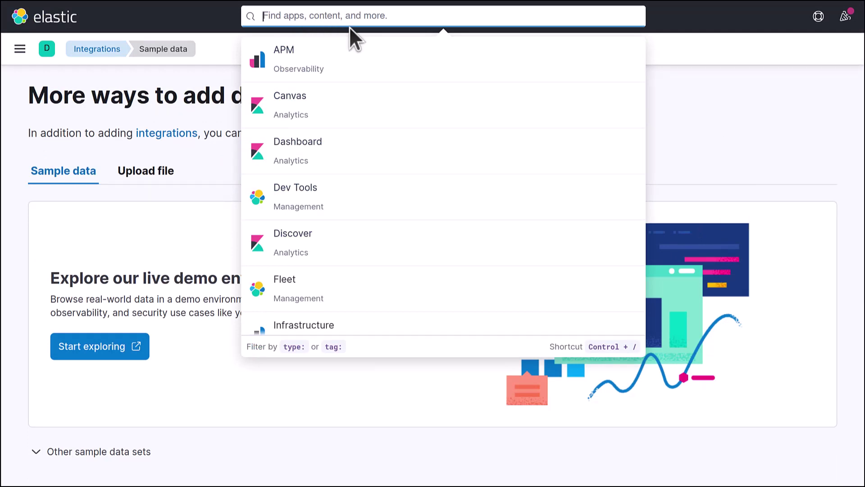
pyautogui.write('visu')
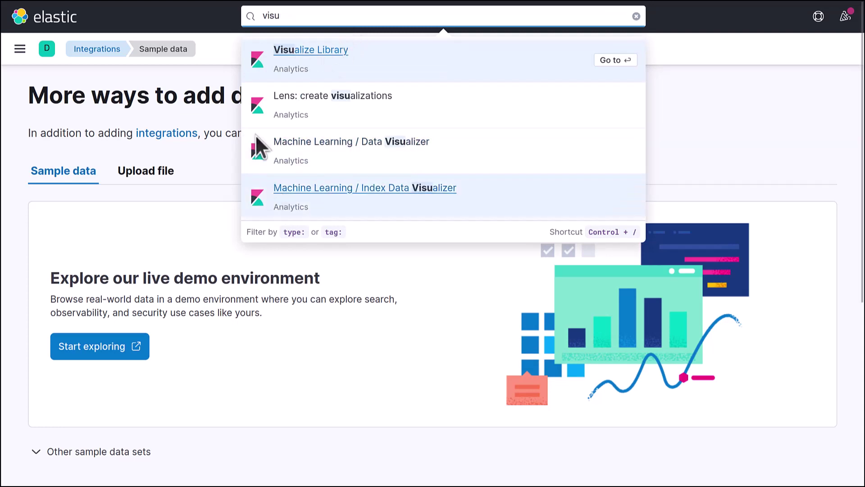
pyautogui.press('BackSpace')
pyautogui.press('BackSpace')
pyautogui.press('BackSpace')
pyautogui.press('BackSpace')
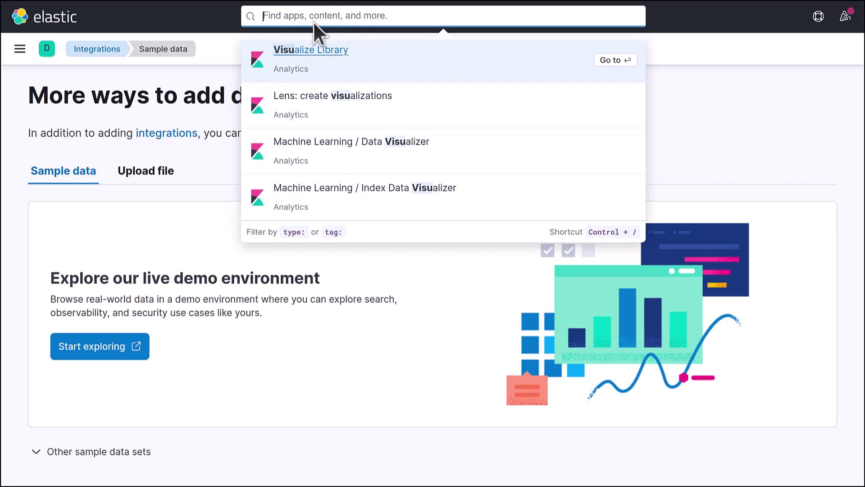
pyautogui.click(724, 23)
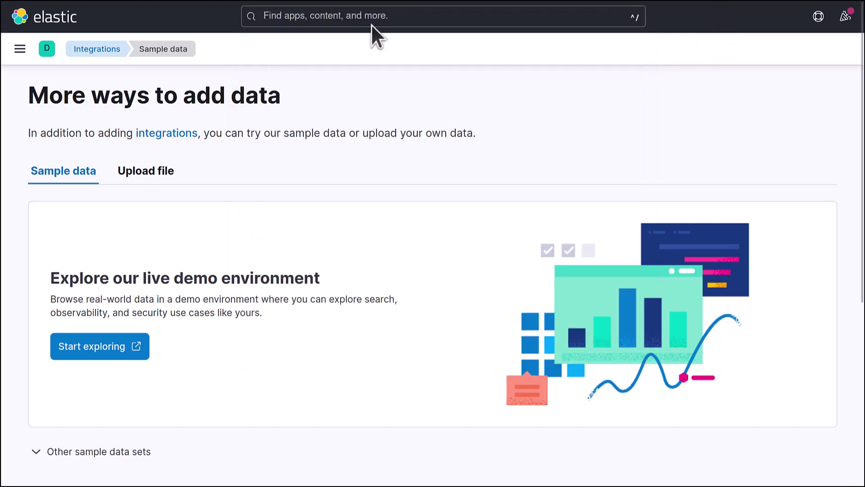
# Expand the Analytics apps in the main navigation and open Discover.
pyautogui.click(20, 48)
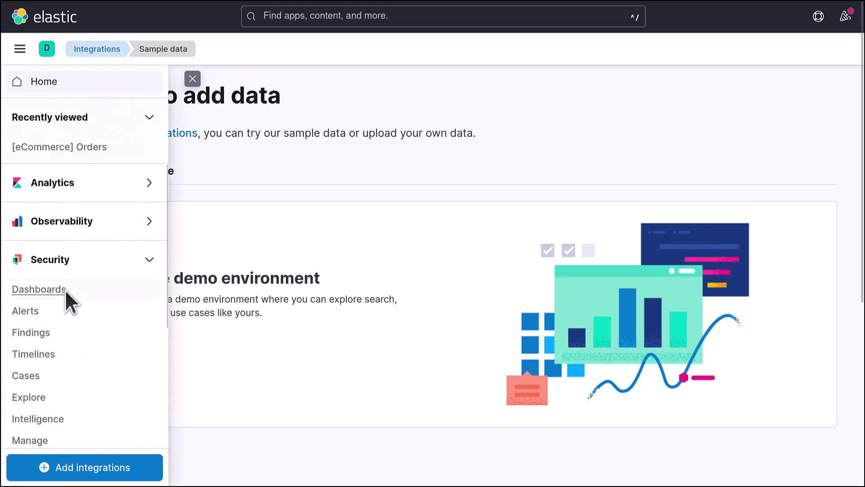
pyautogui.scroll(-3, 52, 287)
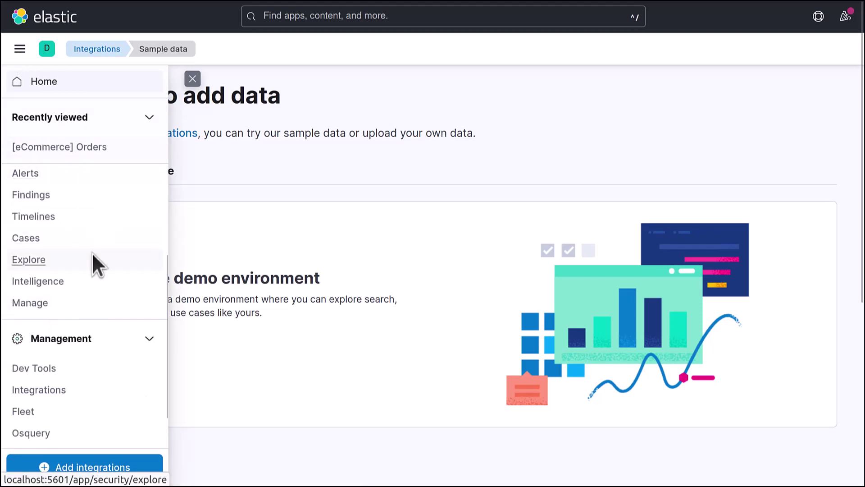
pyautogui.scroll(3, 93, 256)
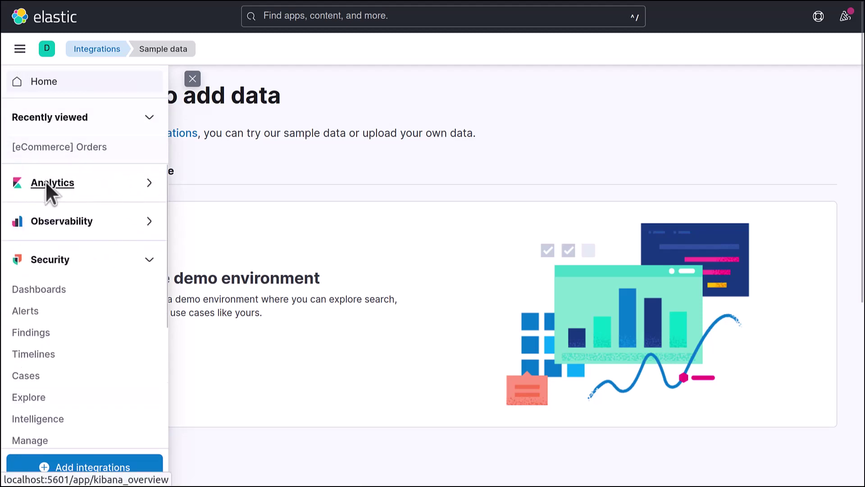
pyautogui.click(145, 184)
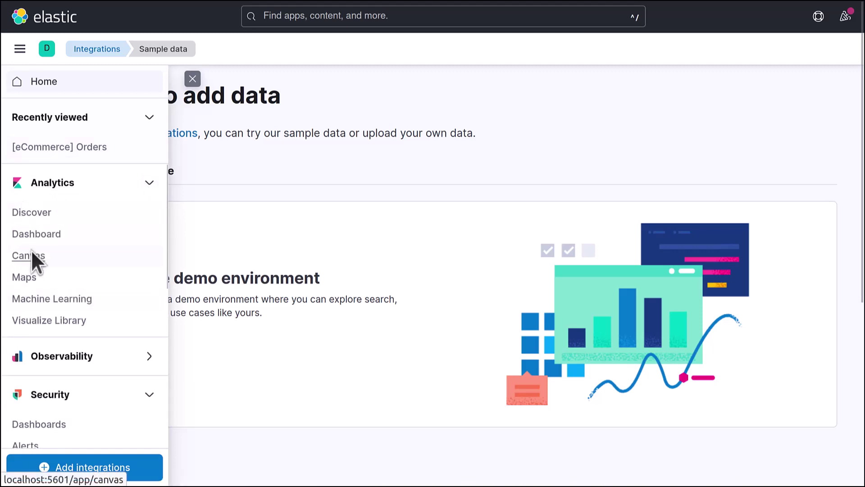
pyautogui.click(33, 214)
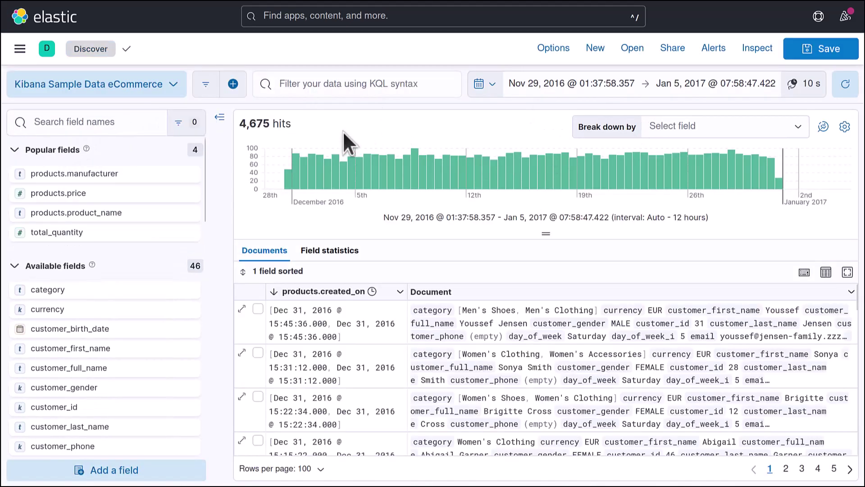
# Break down the eCommerce records histogram by the currency field.
pyautogui.moveTo(293, 156)
pyautogui.click(764, 127)
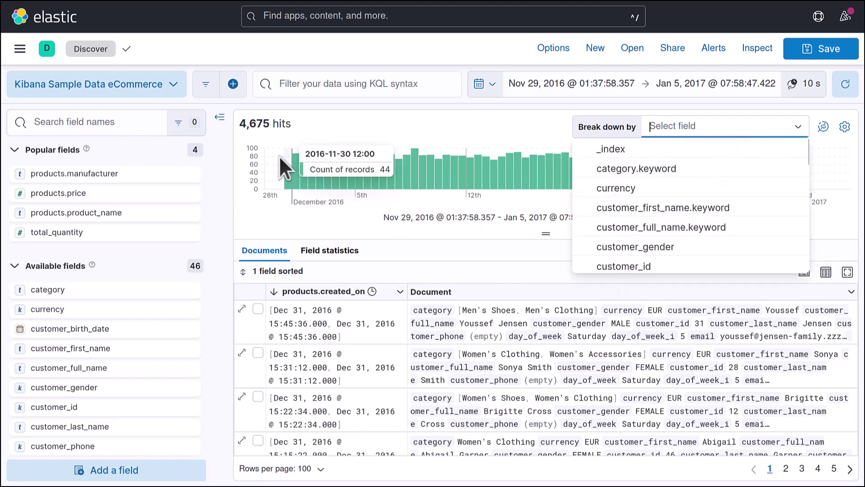
pyautogui.click(623, 192)
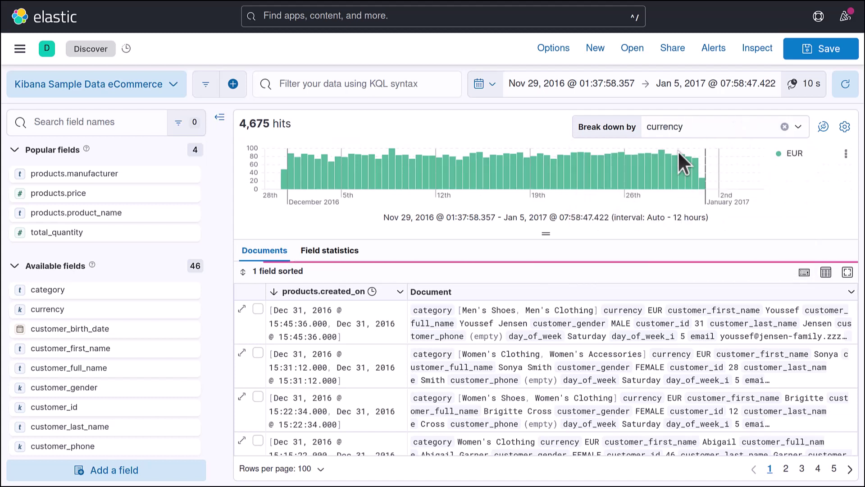
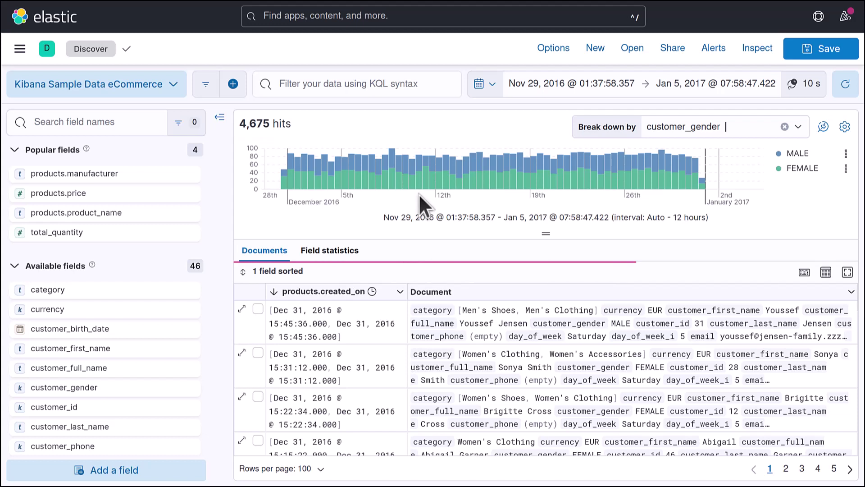
# Examine the list of fields available for breaking down the histogram, from customer fields through to the product price fields.
pyautogui.click(771, 126)
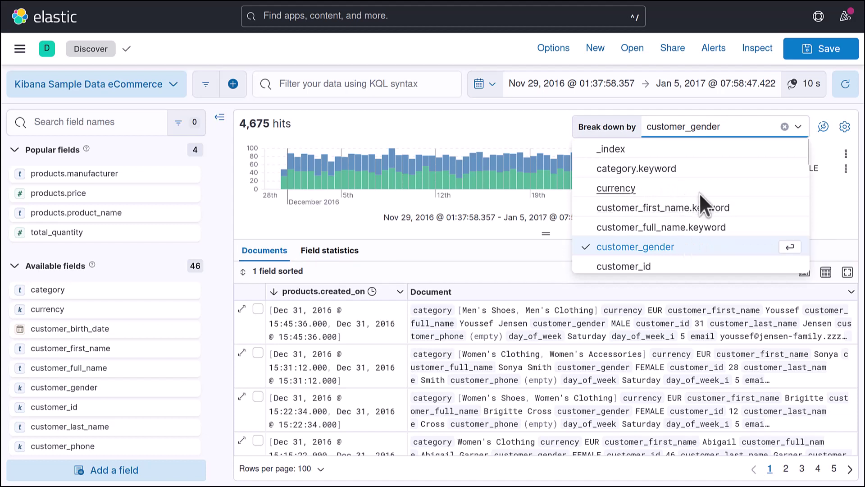
pyautogui.scroll(-3, 698, 193)
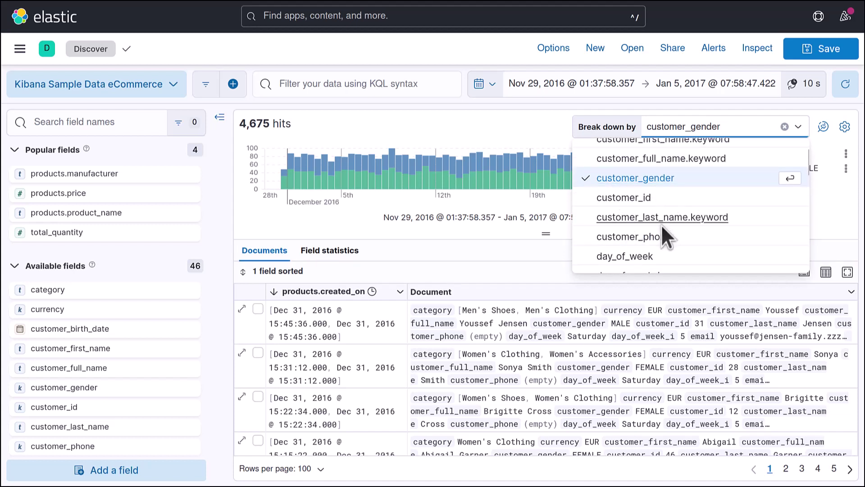
pyautogui.scroll(-3, 629, 219)
pyautogui.scroll(-3, 649, 199)
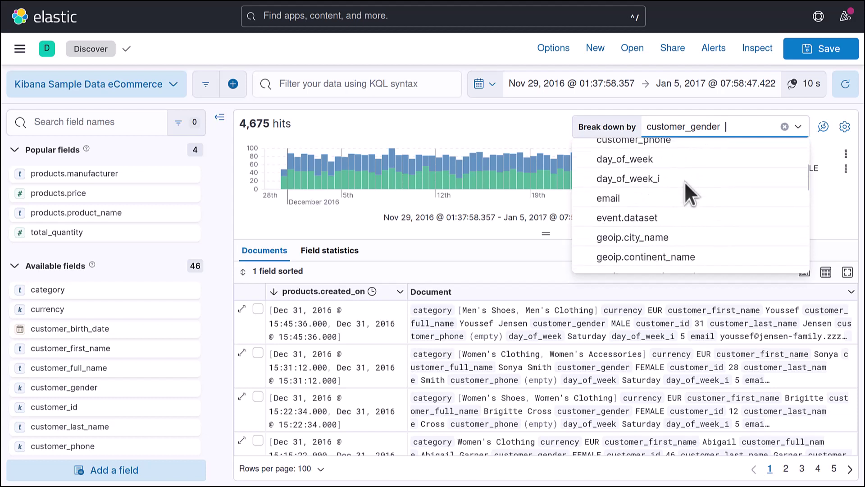
pyautogui.scroll(-3, 707, 213)
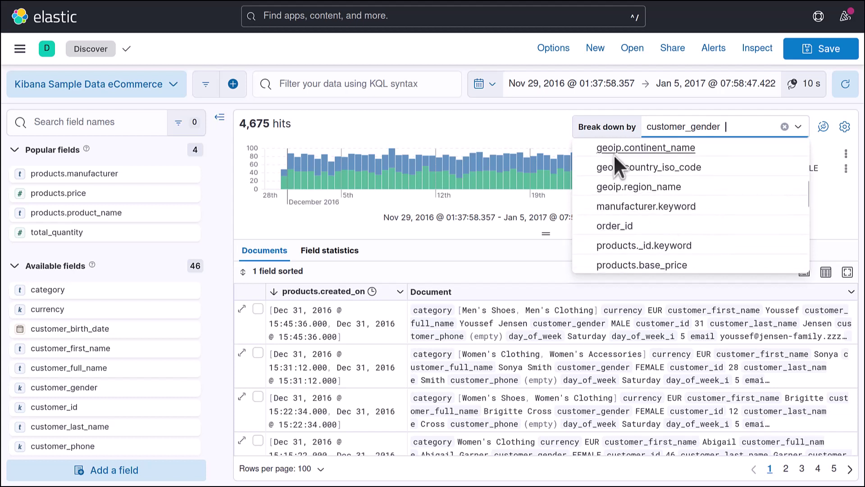
pyautogui.scroll(3, 621, 223)
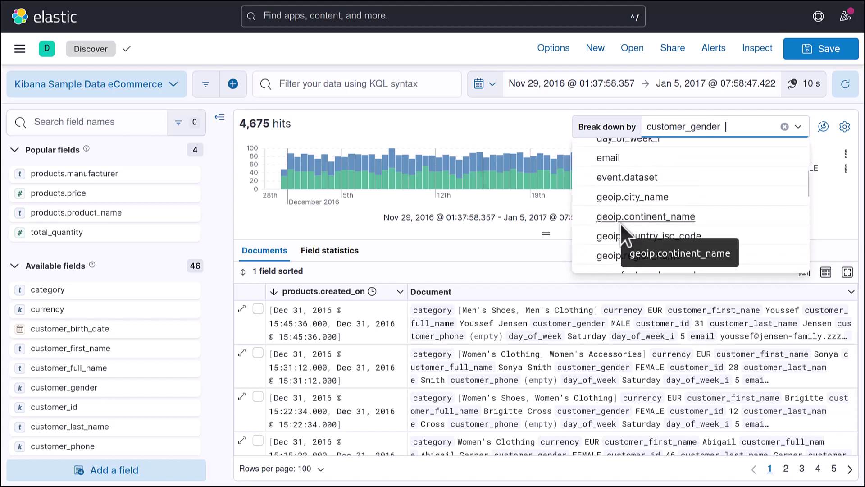
pyautogui.scroll(-3, 691, 198)
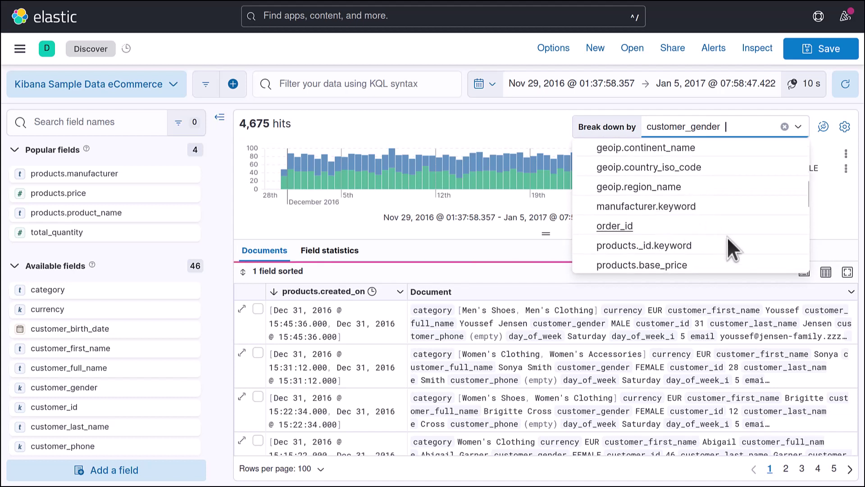
pyautogui.scroll(-3, 726, 237)
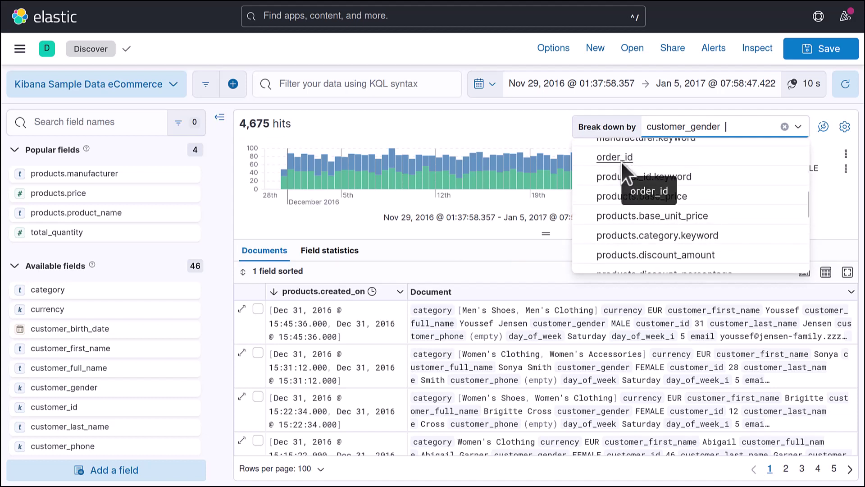
pyautogui.scroll(-3, 631, 194)
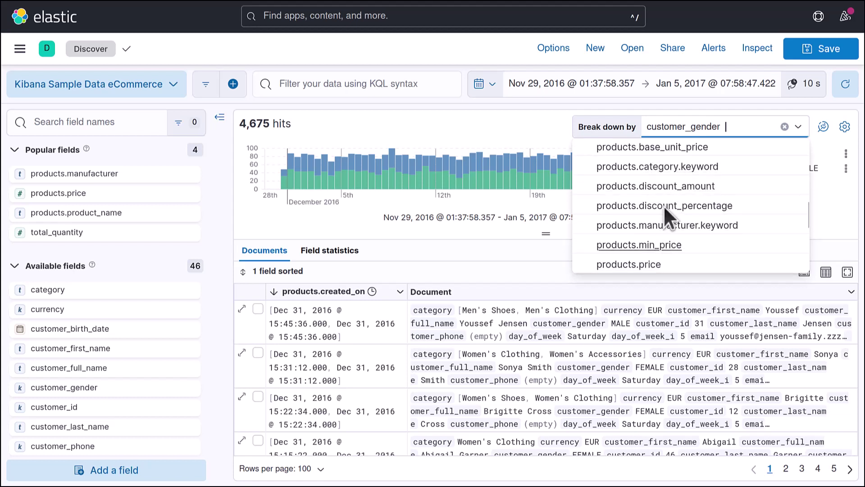
pyautogui.scroll(-5, 670, 185)
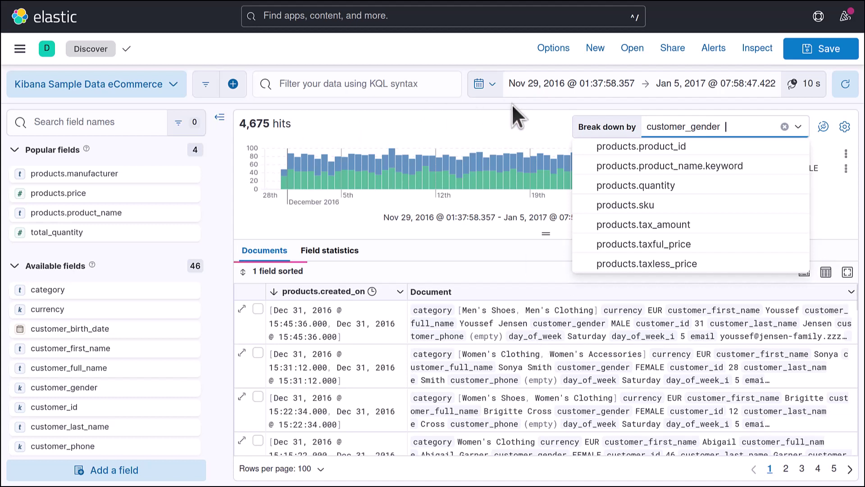
pyautogui.press('Escape')
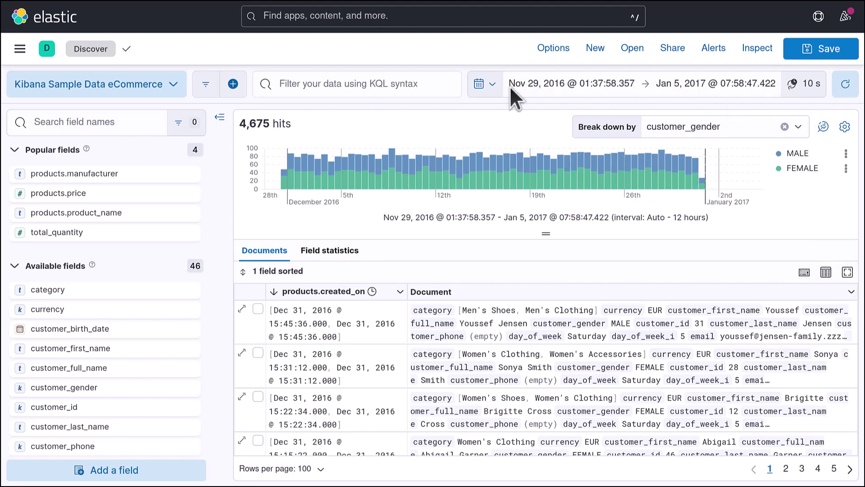
# Switch the time range to the last 24 hours and then to the last 1 year.
pyautogui.click(491, 86)
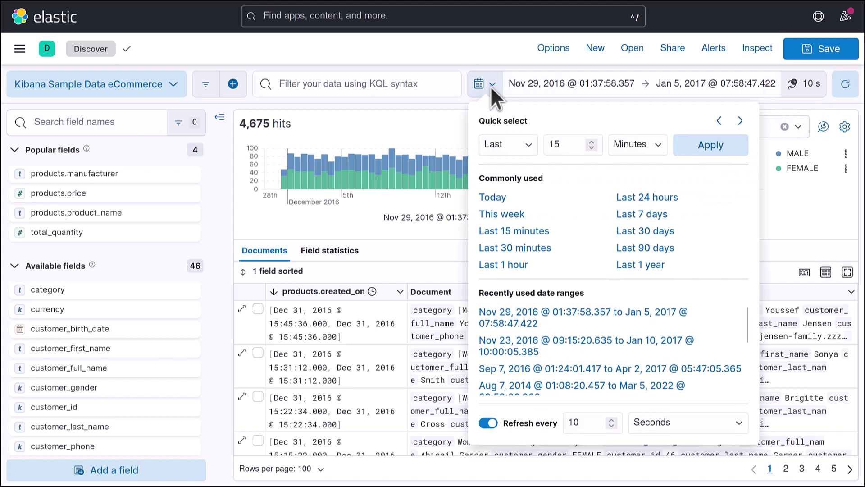
pyautogui.click(643, 197)
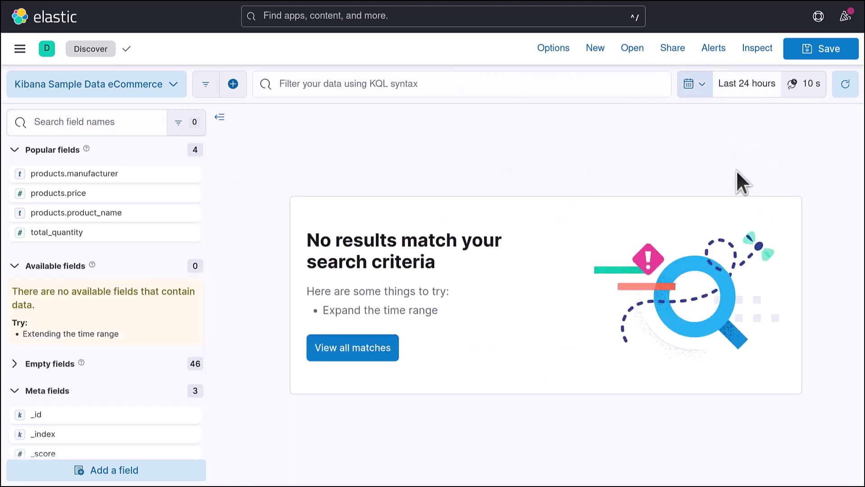
pyautogui.click(698, 84)
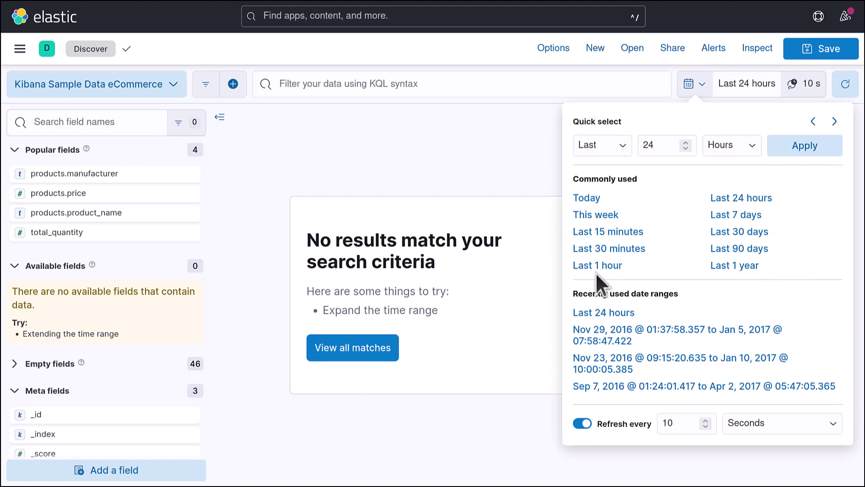
pyautogui.click(727, 265)
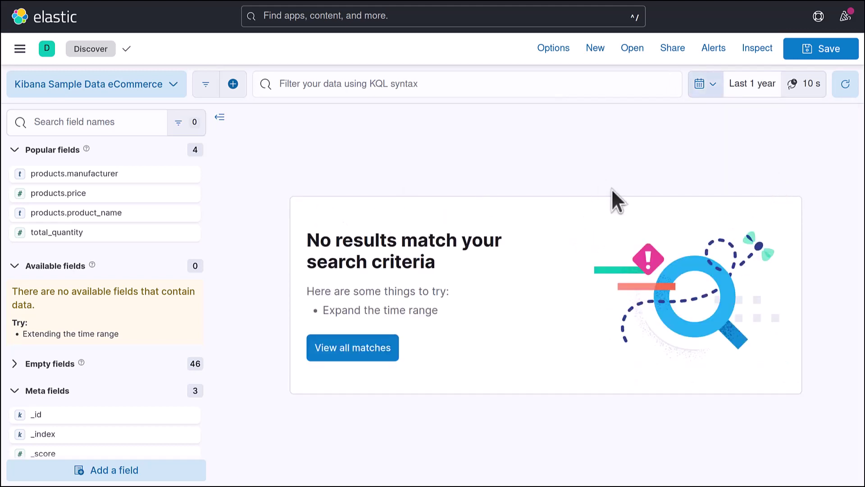
# Set the relative start of the time range to 10 years ago and update the results.
pyautogui.click(748, 82)
pyautogui.click(702, 137)
pyautogui.click(702, 137)
pyautogui.click(702, 137)
pyautogui.click(702, 137)
pyautogui.click(662, 139)
pyautogui.press('BackSpace')
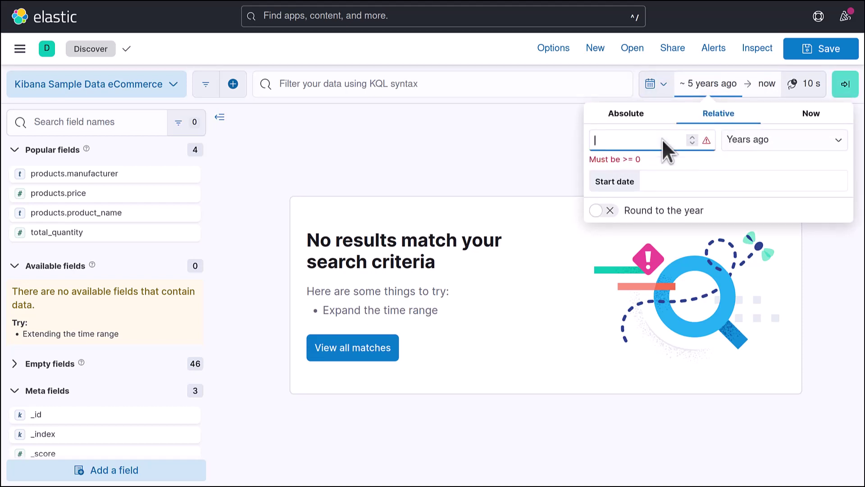
pyautogui.write('10')
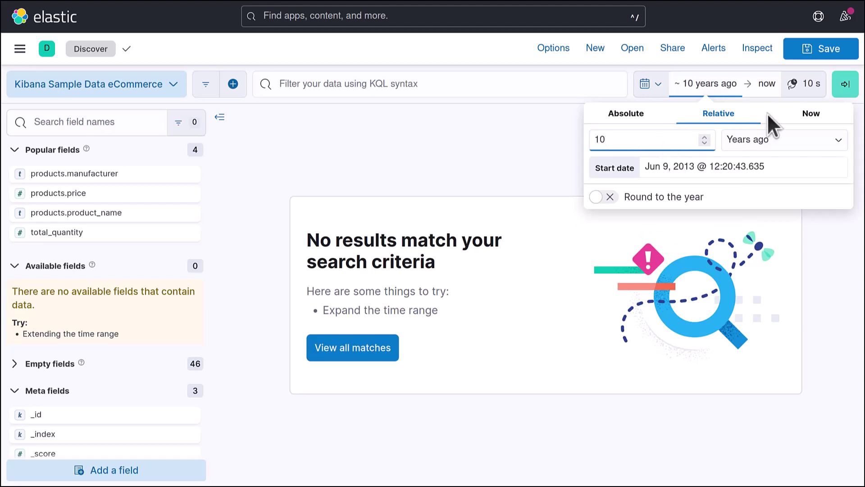
pyautogui.click(844, 84)
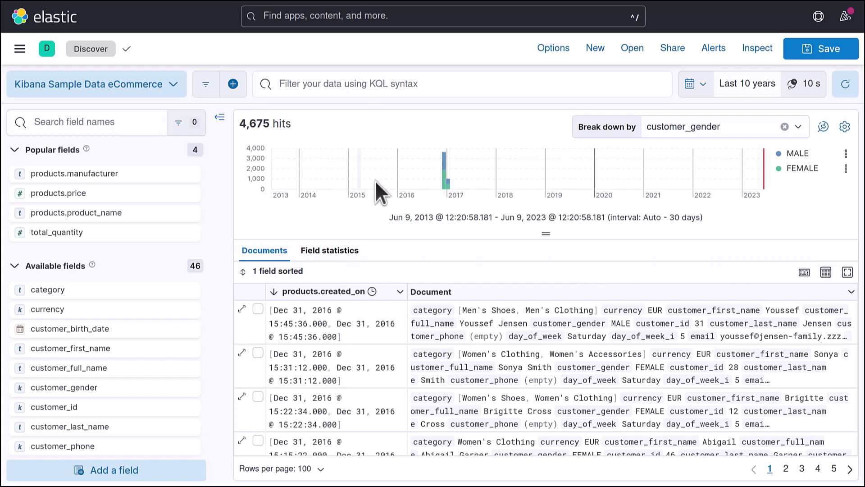
# Zoom the histogram in on the bars in two selections, narrowing the time range to about Nov 27, 2016 through Jan 8, 2017.
pyautogui.moveTo(427, 148); pyautogui.dragTo(464, 189)
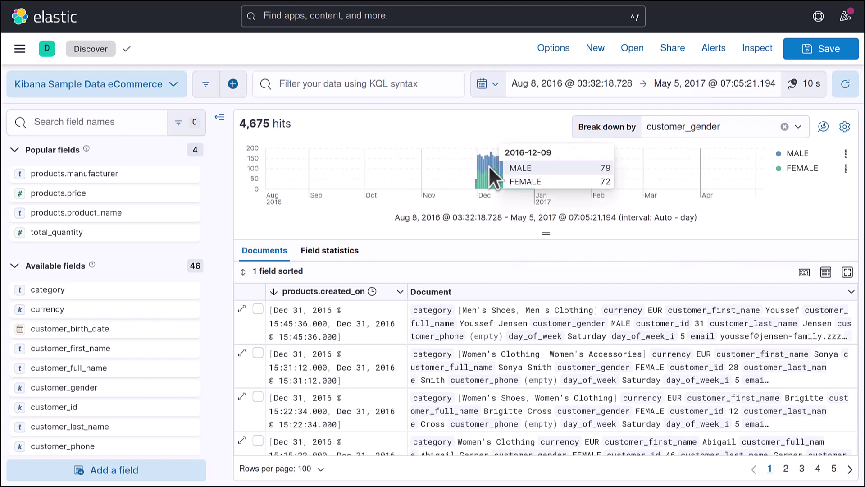
pyautogui.moveTo(470, 148); pyautogui.dragTo(548, 182)
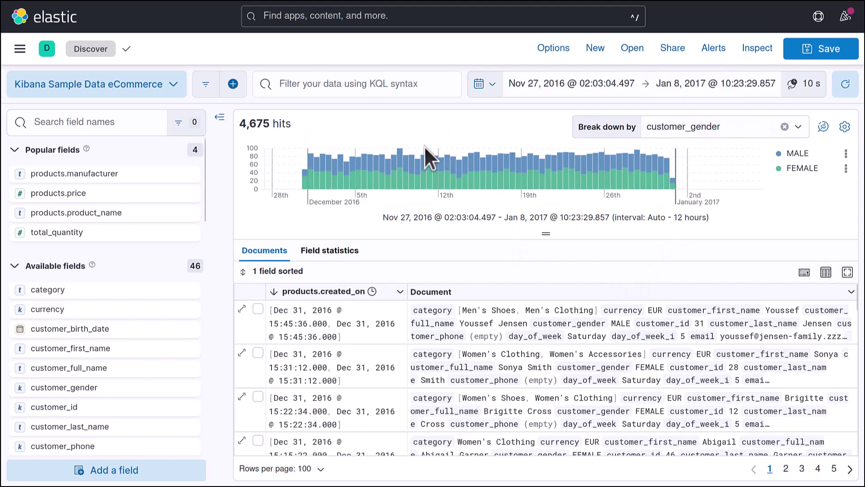
# Hide the histogram chart and show it again.
pyautogui.click(845, 129)
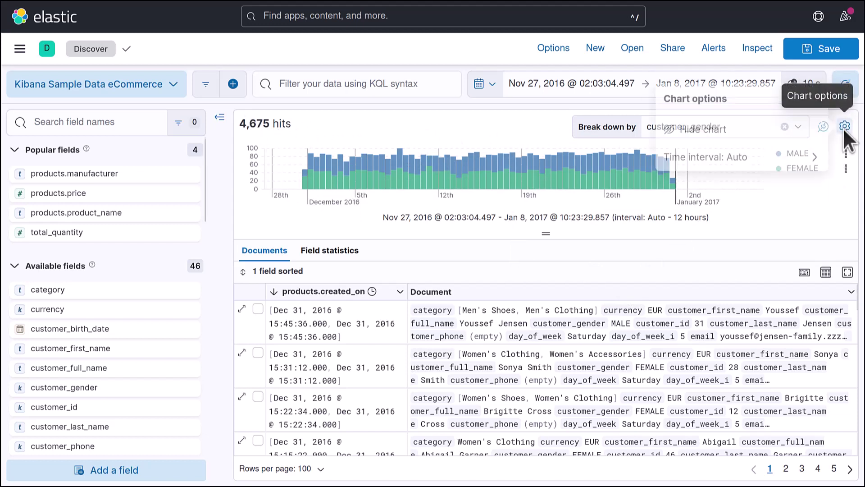
pyautogui.click(696, 128)
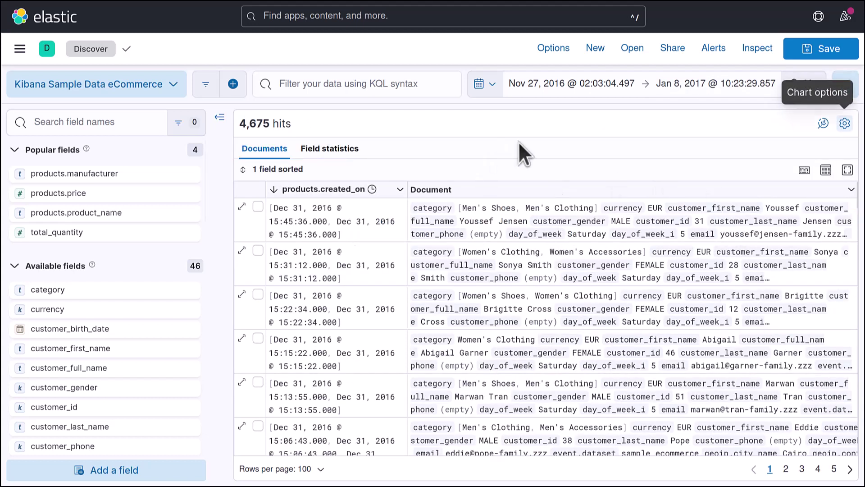
pyautogui.click(846, 124)
pyautogui.click(716, 139)
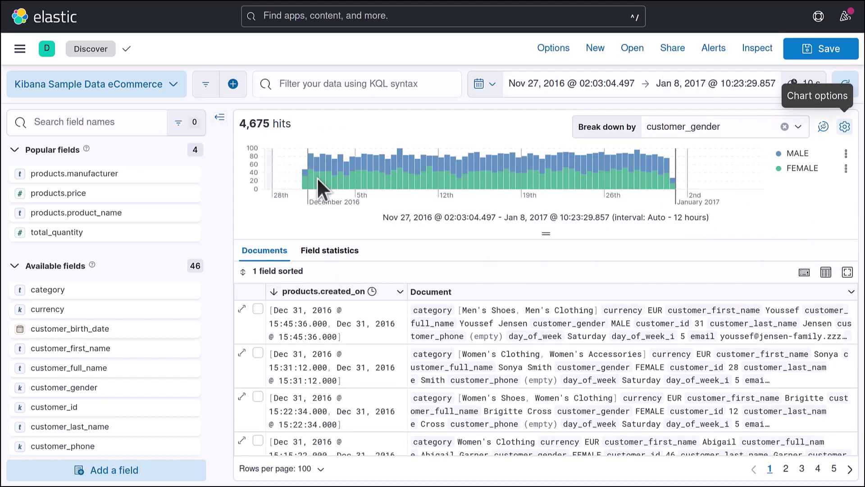
# Enlarge the histogram's height, then shrink it to leave more room for the documents table.
pyautogui.moveTo(545, 233); pyautogui.dragTo(544, 307)
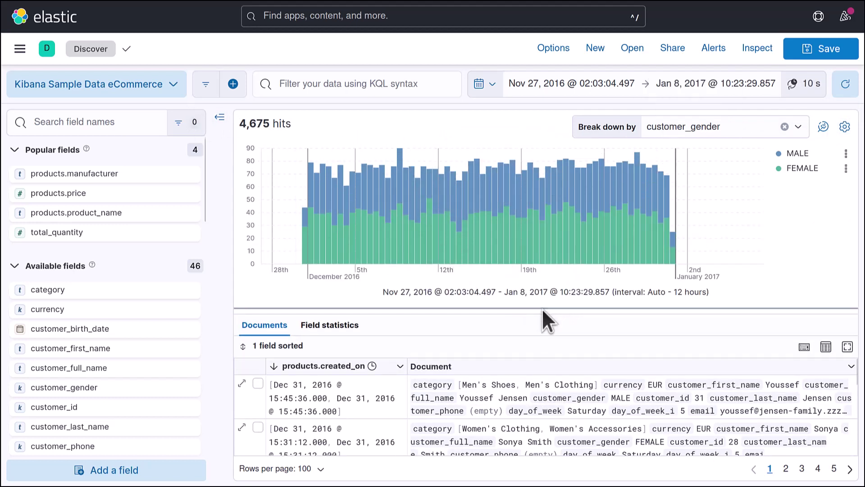
pyautogui.moveTo(542, 309); pyautogui.dragTo(547, 260)
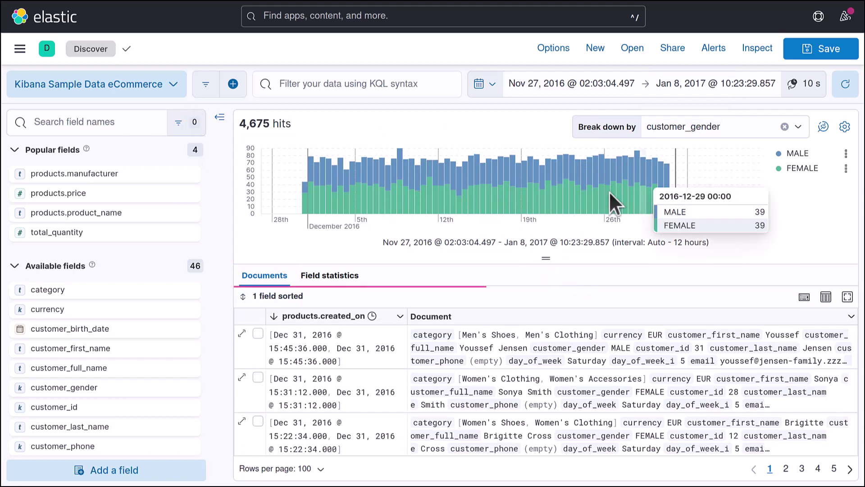
pyautogui.scroll(-2, 477, 340)
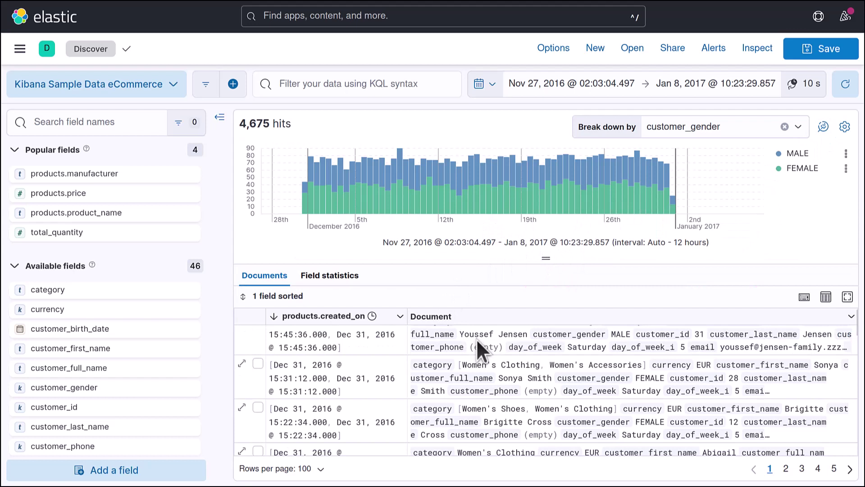
pyautogui.moveTo(545, 255); pyautogui.dragTo(556, 201)
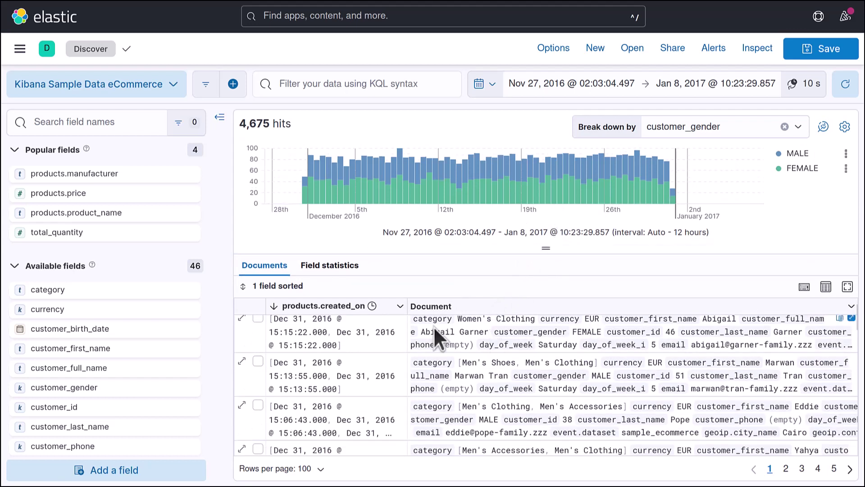
# Browse the order documents and view the sorting options of the products.created_on column.
pyautogui.scroll(3, 427, 385)
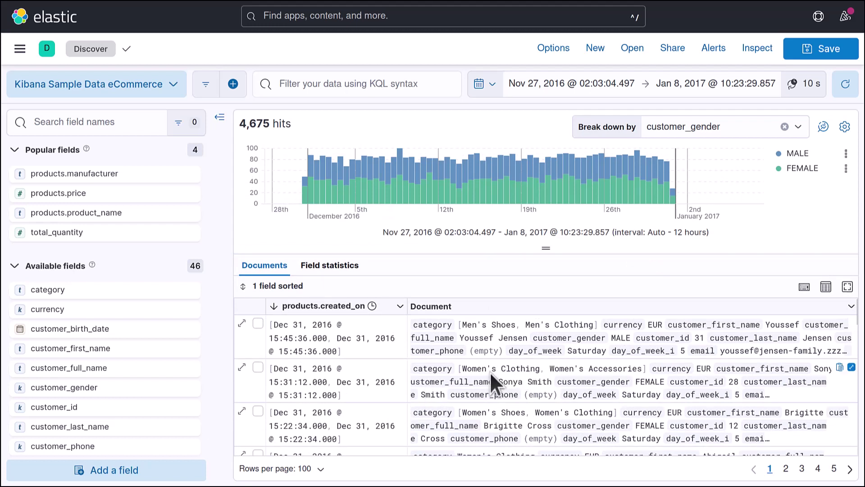
pyautogui.scroll(-10, 491, 372)
pyautogui.scroll(-5, 447, 337)
pyautogui.scroll(-3, 357, 369)
pyautogui.scroll(15, 358, 370)
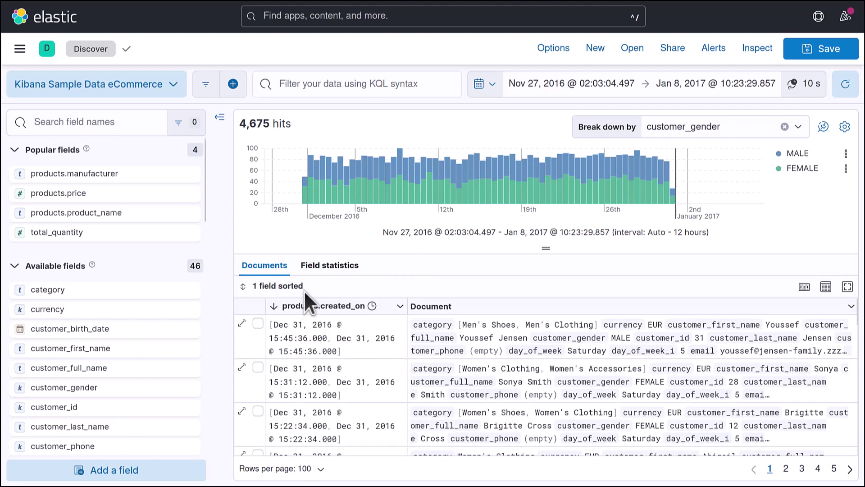
pyautogui.click(371, 306)
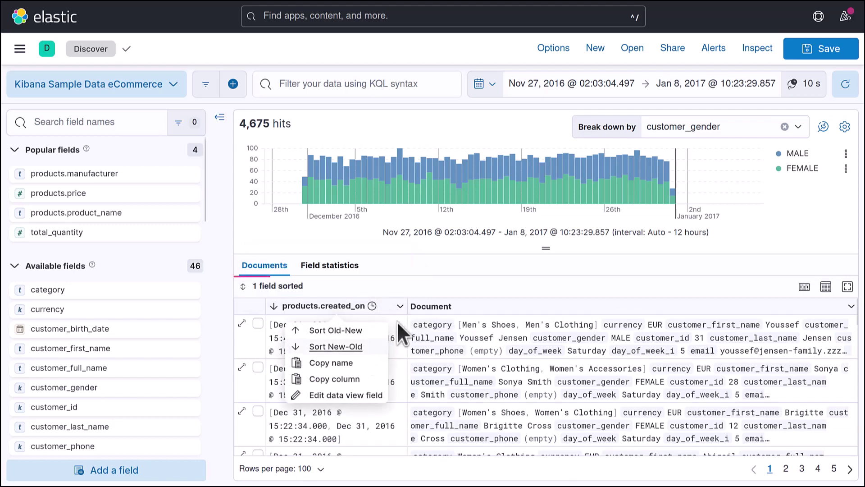
pyautogui.click(427, 300)
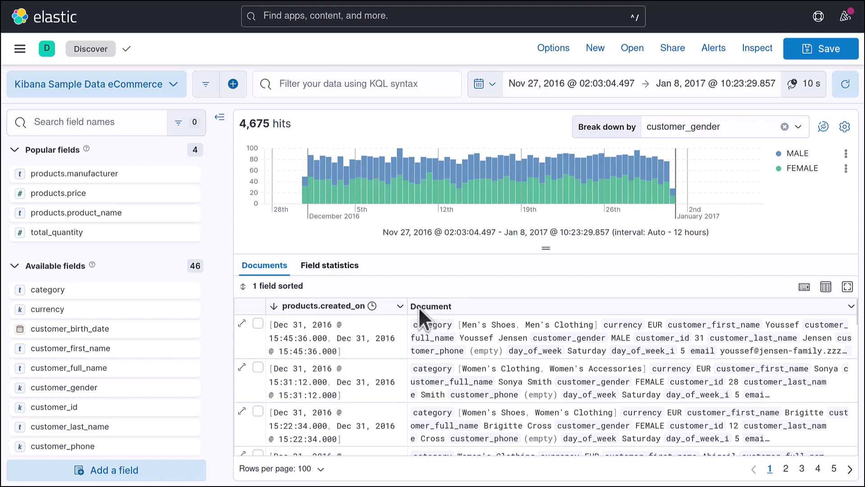
# Expand the first order document and examine its fields in the table and JSON views.
pyautogui.click(242, 324)
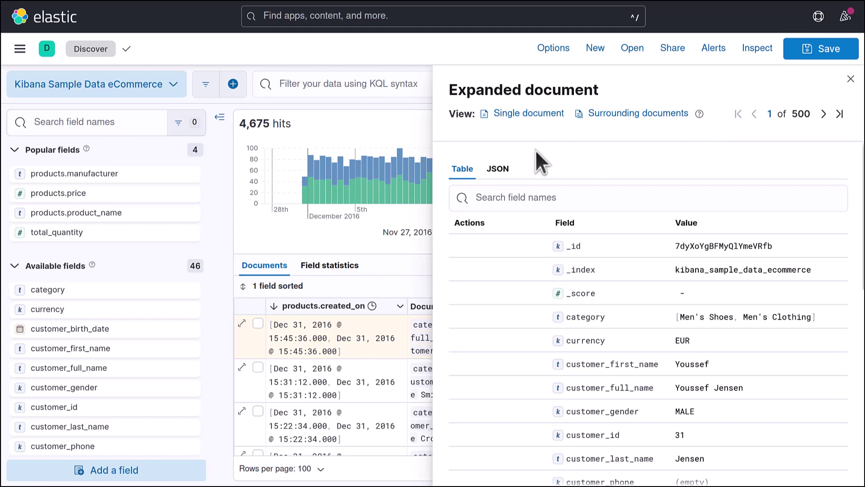
pyautogui.scroll(-5, 596, 288)
pyautogui.scroll(5, 595, 304)
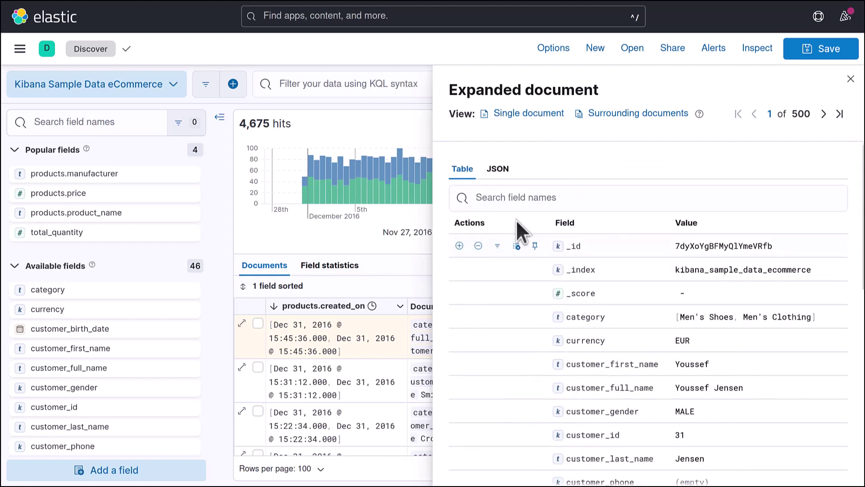
pyautogui.click(494, 173)
pyautogui.click(465, 169)
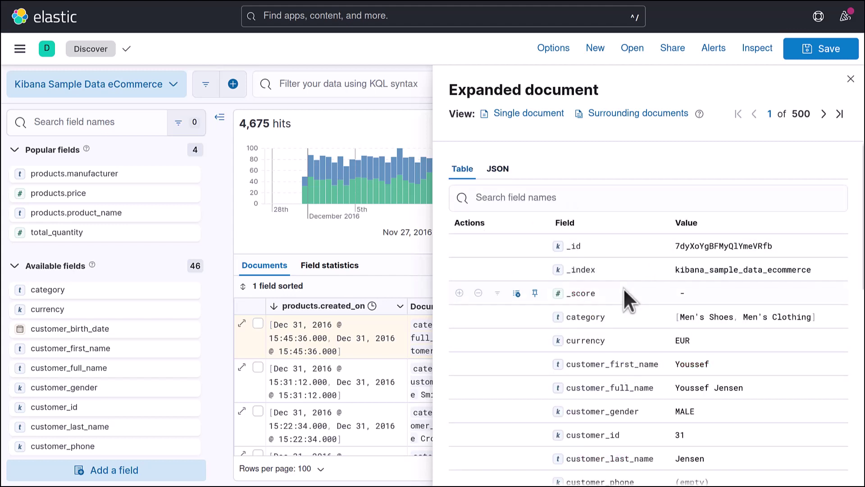
pyautogui.scroll(-10, 609, 311)
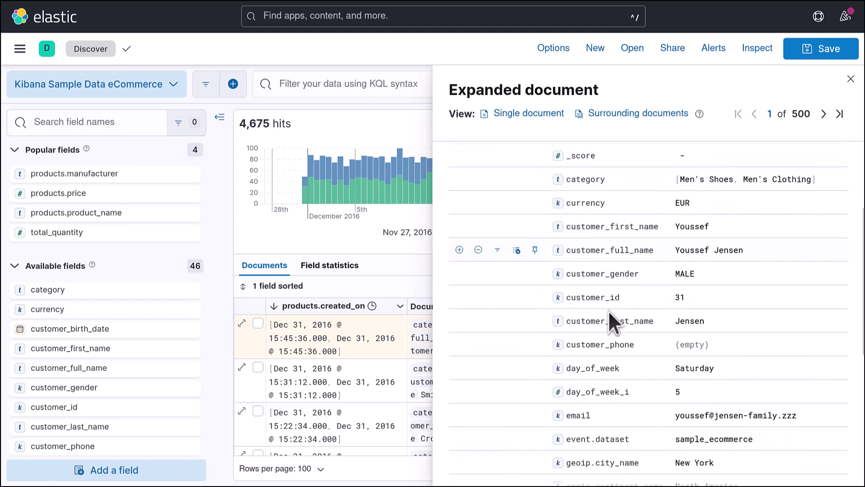
pyautogui.scroll(10, 608, 310)
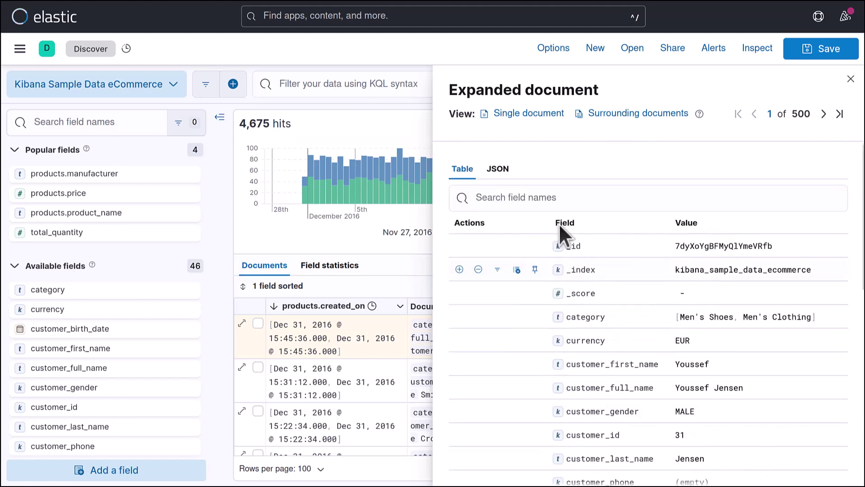
# Open the first order in the single document view and look through its table of fields.
pyautogui.click(500, 169)
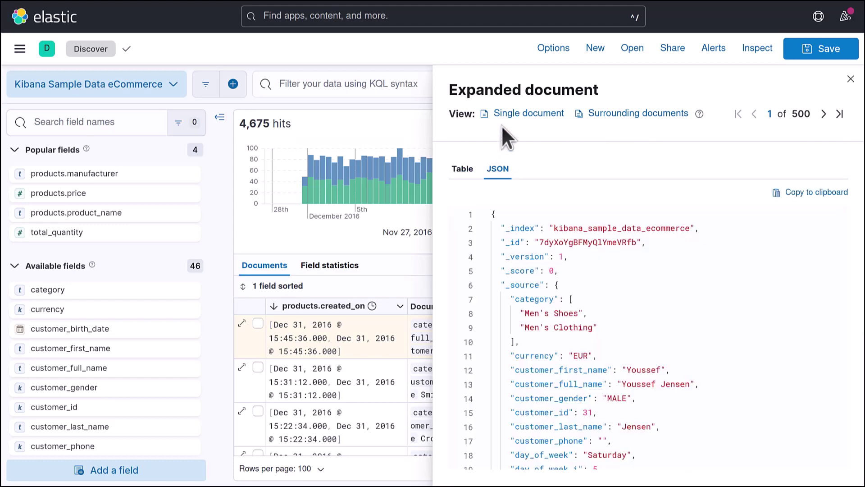
pyautogui.click(522, 114)
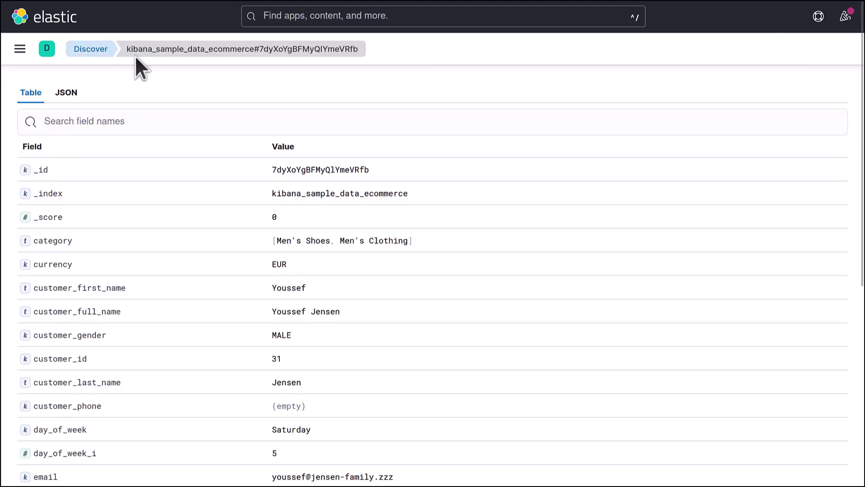
pyautogui.scroll(-5, 175, 249)
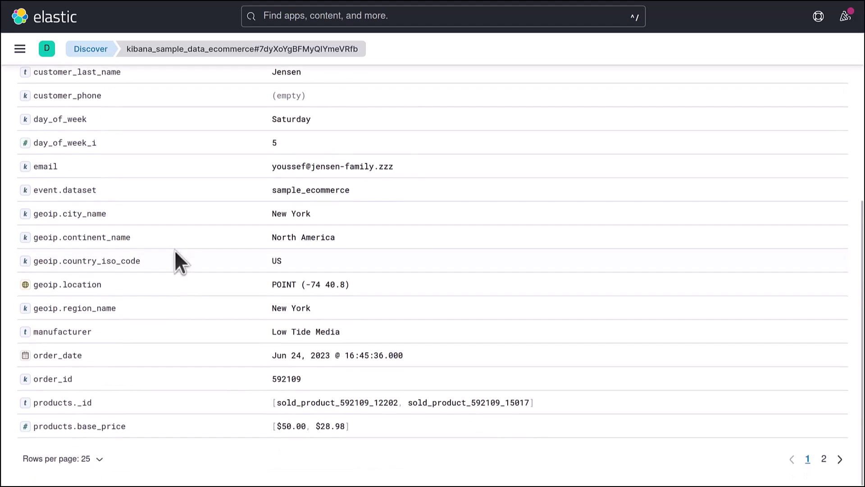
pyautogui.scroll(7, 174, 250)
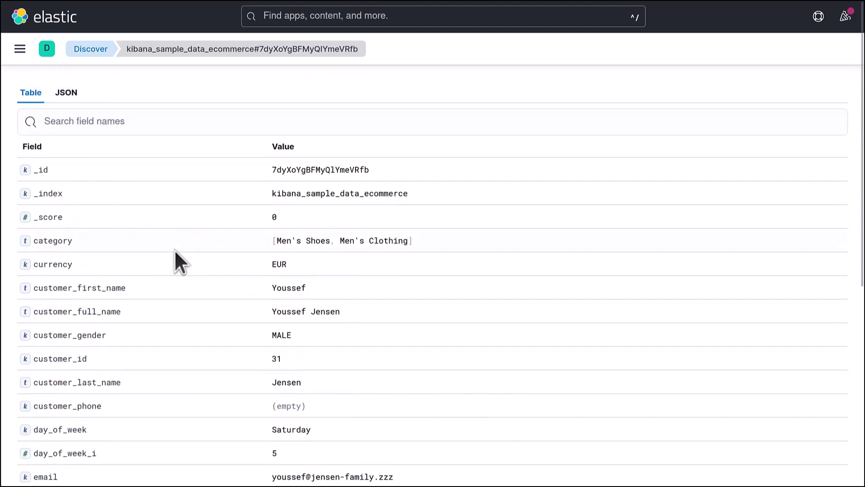
# Examine the single document's full JSON source, copy it to the clipboard, and return to Discover.
pyautogui.click(68, 94)
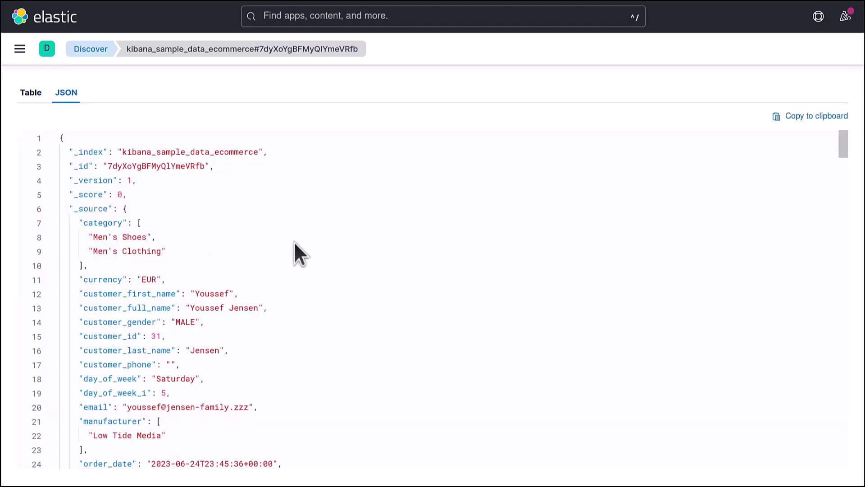
pyautogui.scroll(-20, 217, 237)
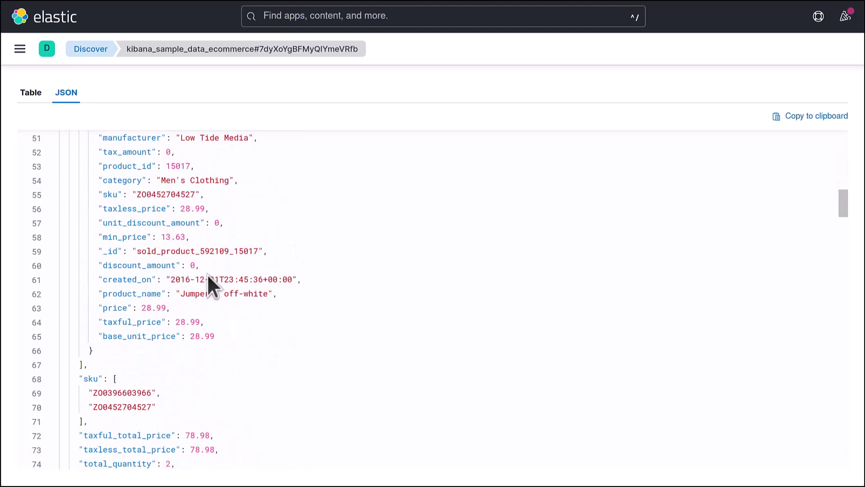
pyautogui.scroll(-4, 207, 284)
pyautogui.scroll(1, 209, 277)
pyautogui.scroll(-10, 208, 277)
pyautogui.scroll(5, 208, 277)
pyautogui.scroll(16, 208, 274)
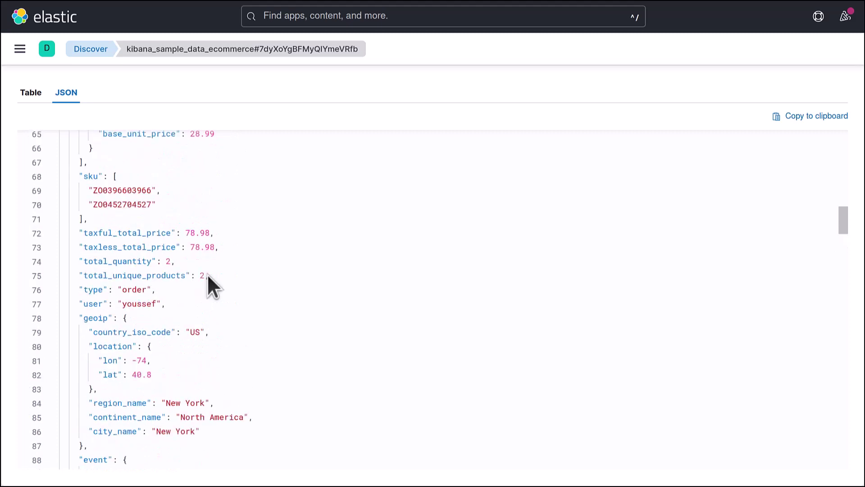
pyautogui.click(806, 117)
pyautogui.scroll(10, 313, 247)
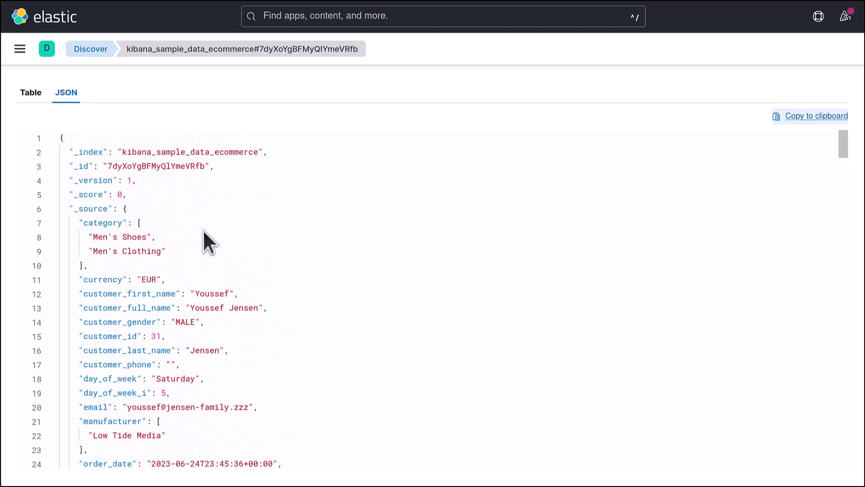
pyautogui.click(25, 94)
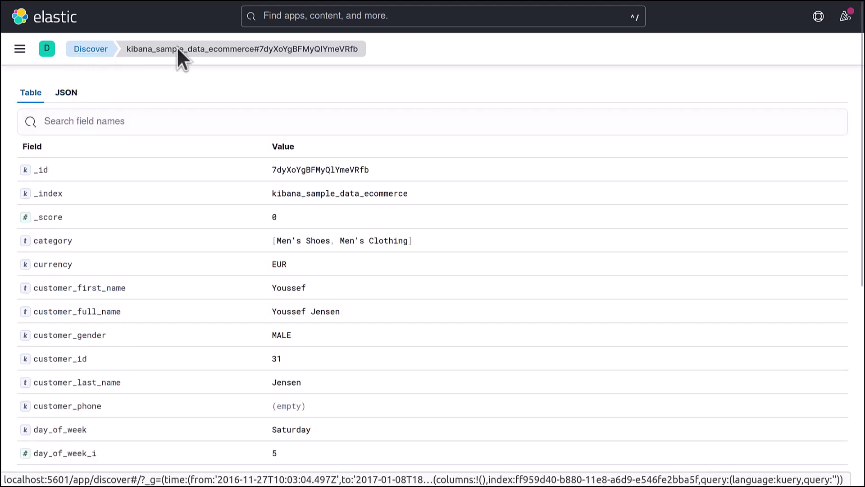
pyautogui.click(98, 48)
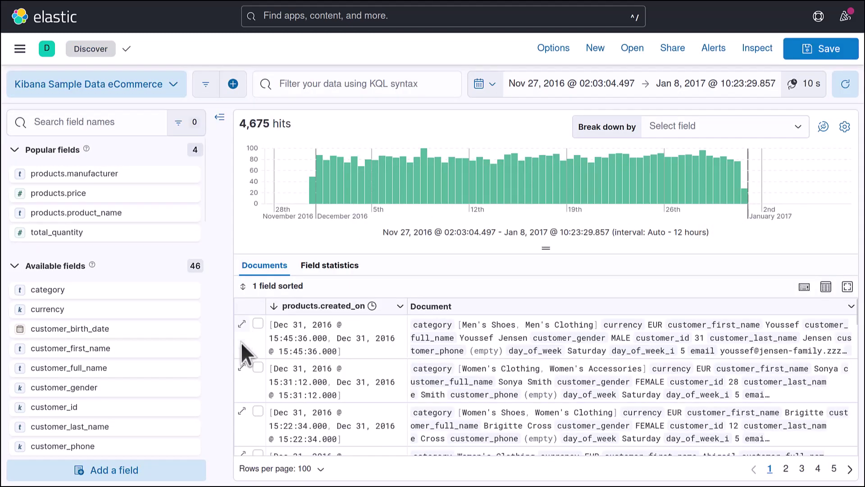
# Expand the first order again, browse its surrounding documents, and return to Discover.
pyautogui.click(242, 324)
pyautogui.scroll(-10, 619, 322)
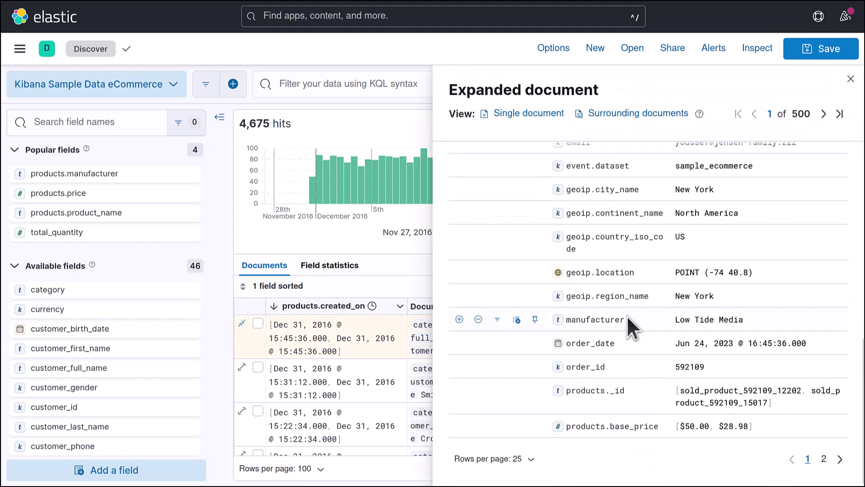
pyautogui.click(640, 112)
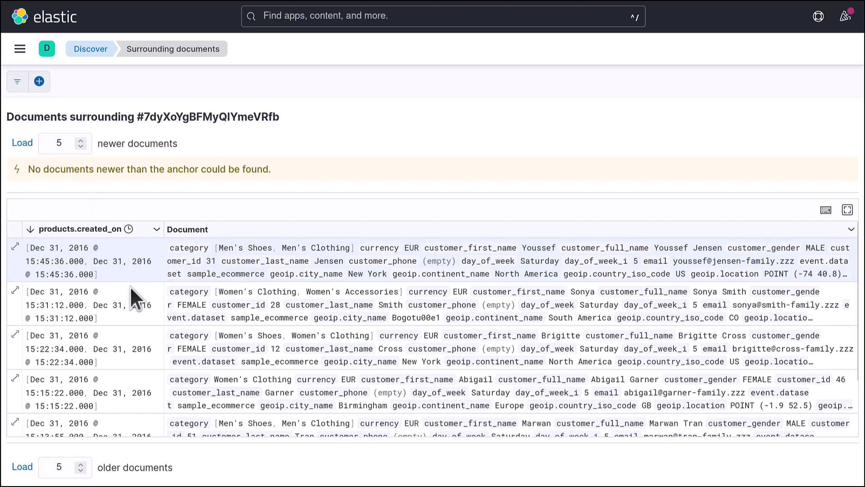
pyautogui.scroll(-3, 255, 336)
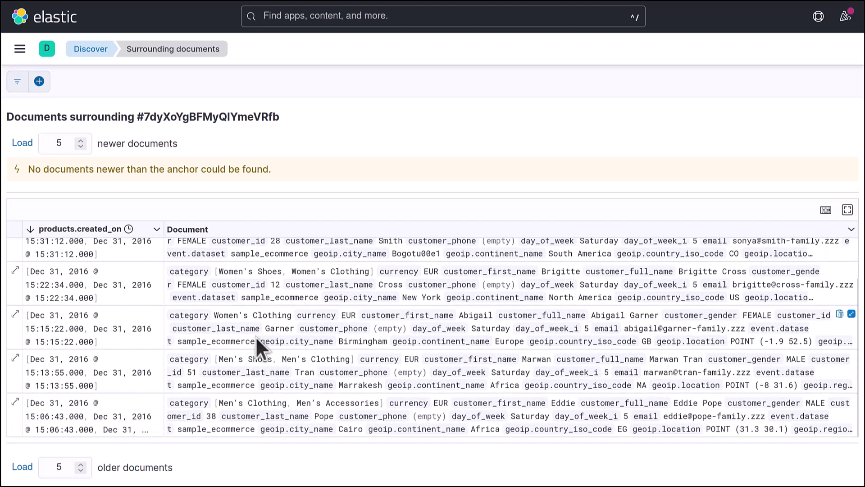
pyautogui.scroll(3, 255, 336)
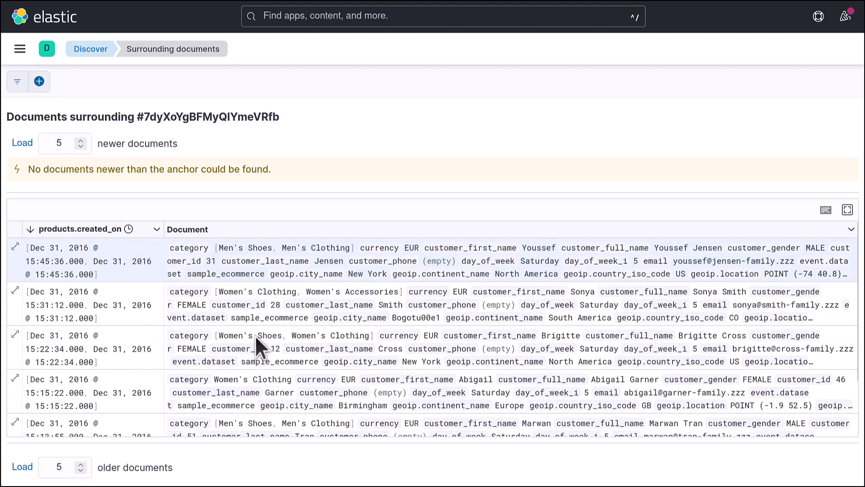
pyautogui.click(93, 52)
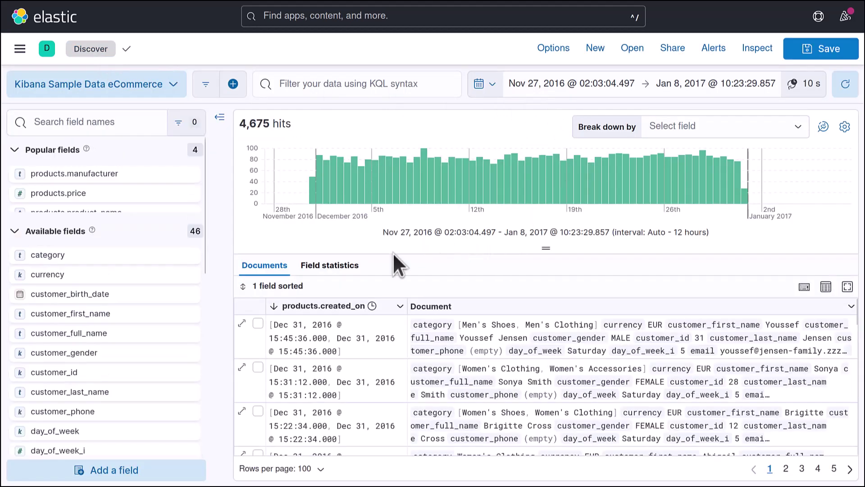
# Select the first two order documents and view the documents table's keyboard shortcuts.
pyautogui.click(257, 323)
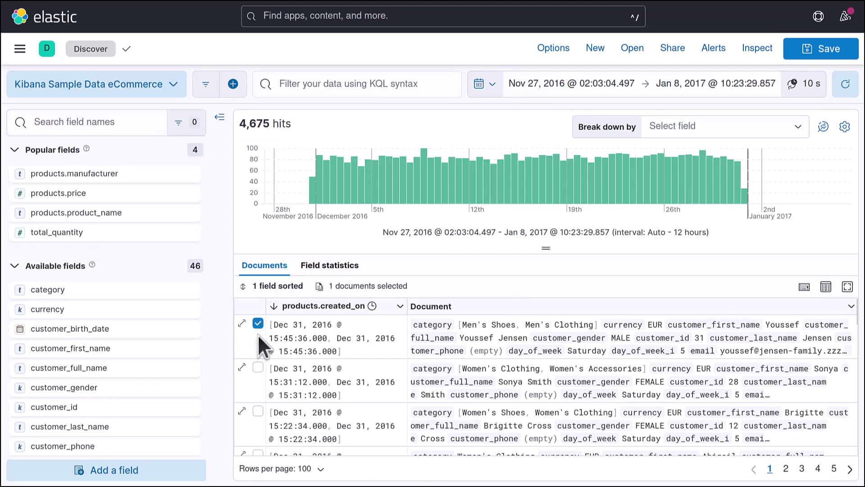
pyautogui.click(258, 368)
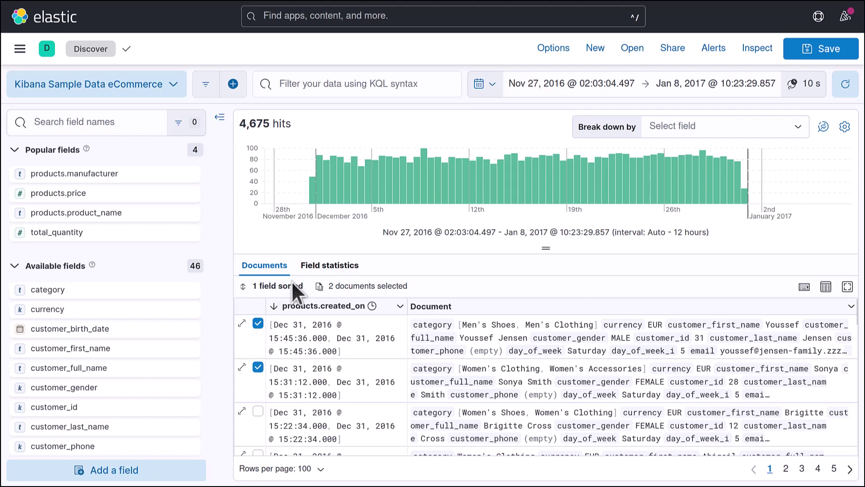
pyautogui.click(804, 288)
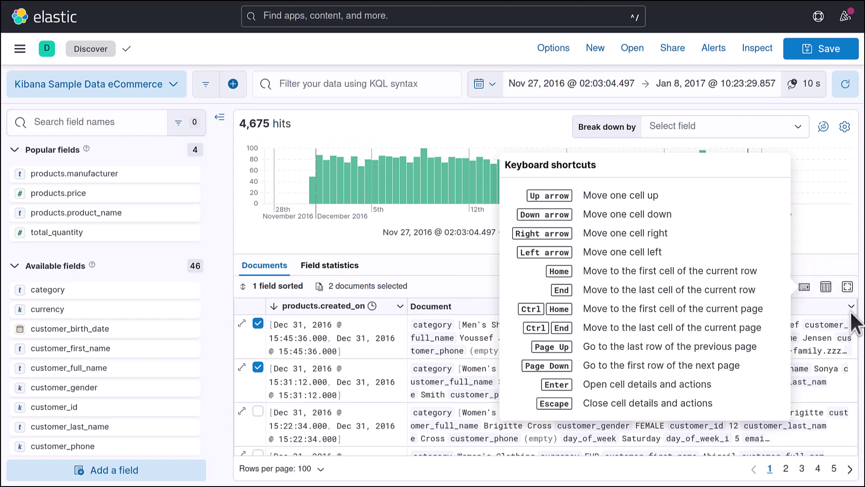
# Try the Auto fit row height on the documents table, browse the rows, and switch the height to Single.
pyautogui.click(827, 288)
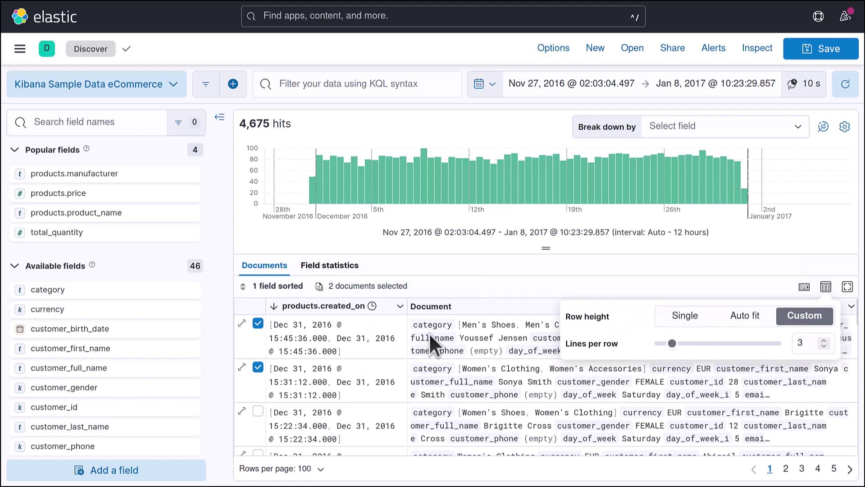
pyautogui.click(746, 317)
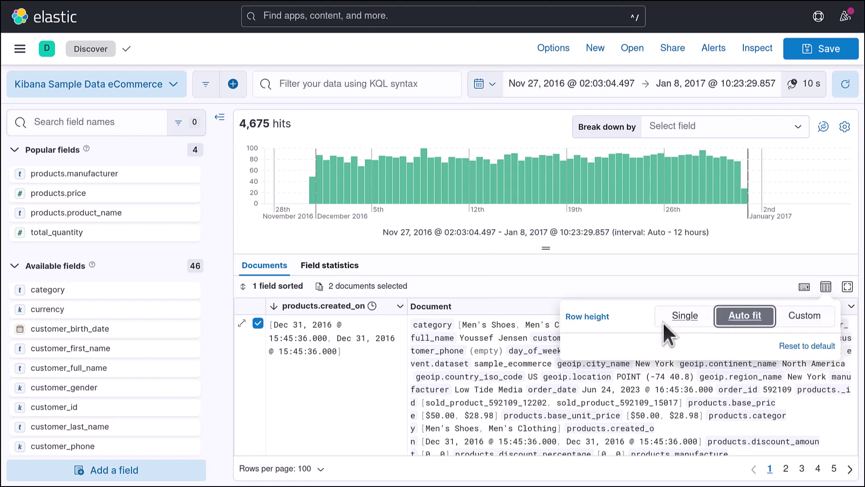
pyautogui.scroll(-5, 443, 388)
pyautogui.scroll(-8, 424, 382)
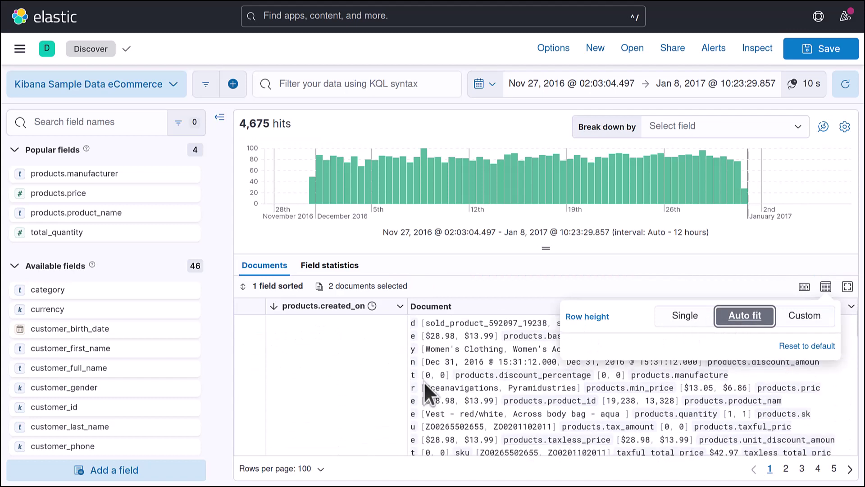
pyautogui.click(683, 313)
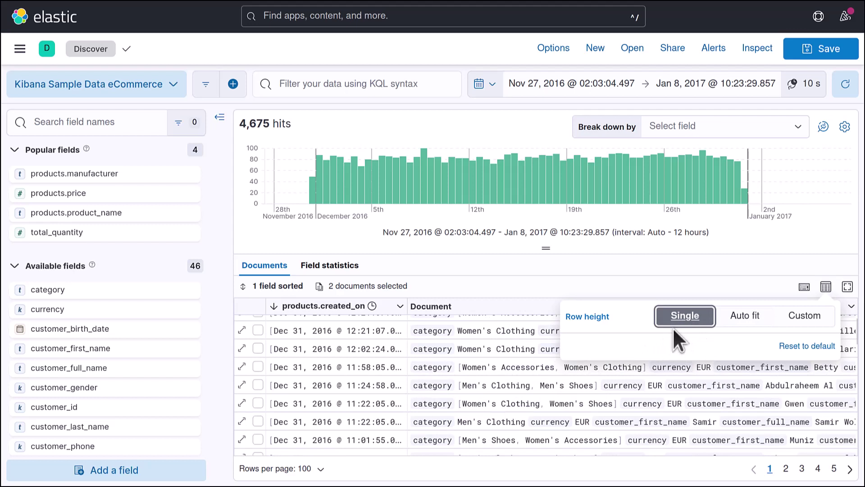
pyautogui.click(510, 383)
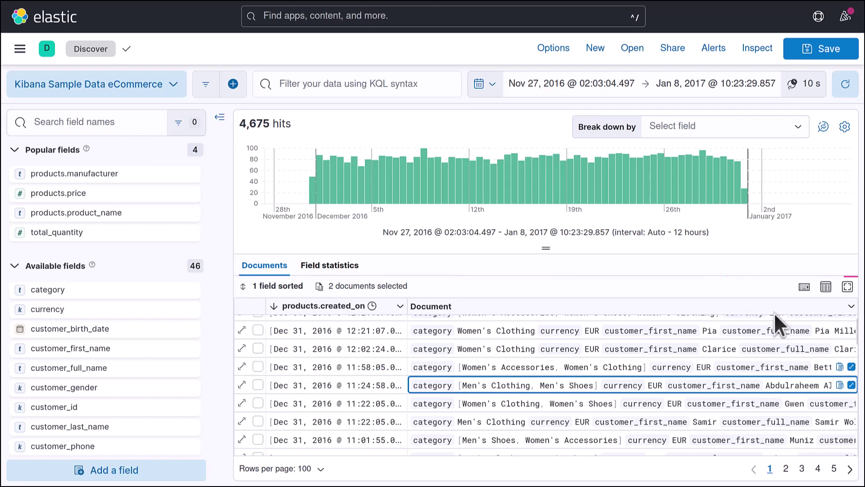
# View the sorting and copying options of the Document column and return to the first rows.
pyautogui.click(848, 304)
pyautogui.click(849, 305)
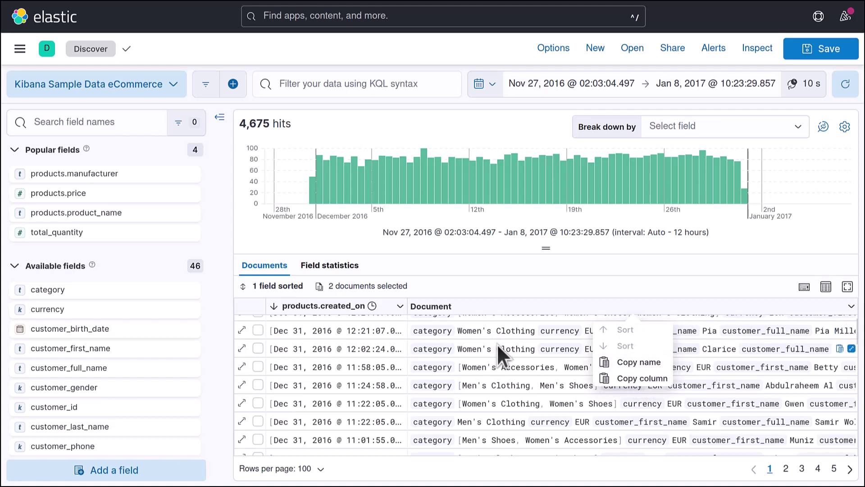
pyautogui.press('Escape')
pyautogui.scroll(10, 497, 344)
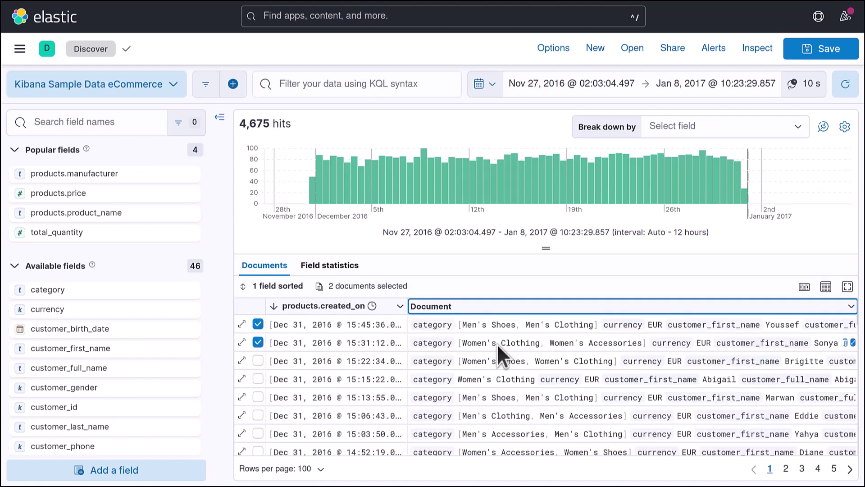
# Show the field statistics and examine each field's document share, distinct values and distribution.
pyautogui.click(323, 266)
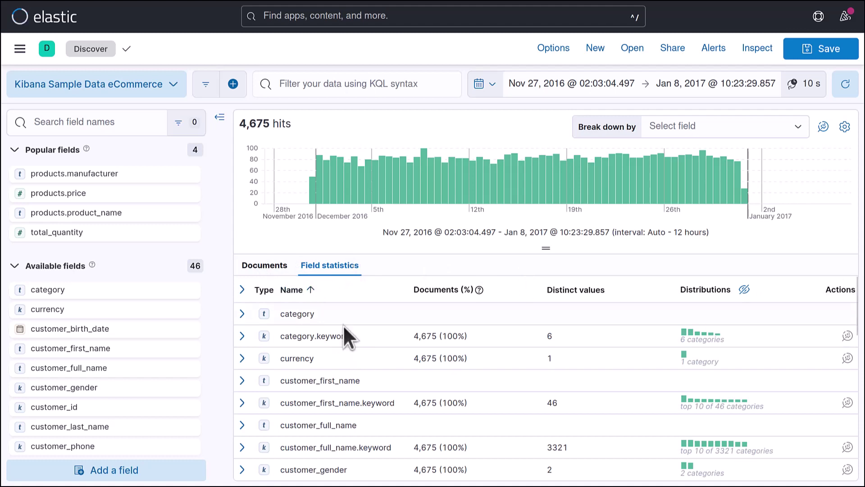
pyautogui.scroll(-3, 325, 315)
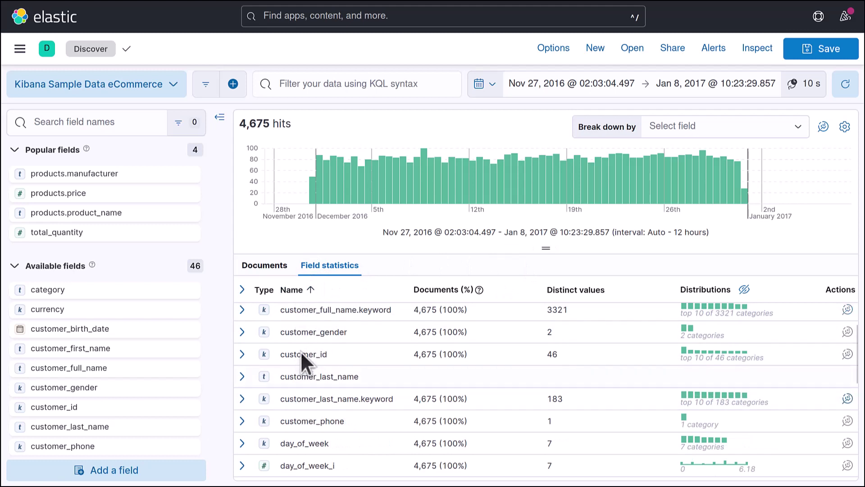
pyautogui.scroll(-10, 301, 350)
pyautogui.scroll(12, 301, 351)
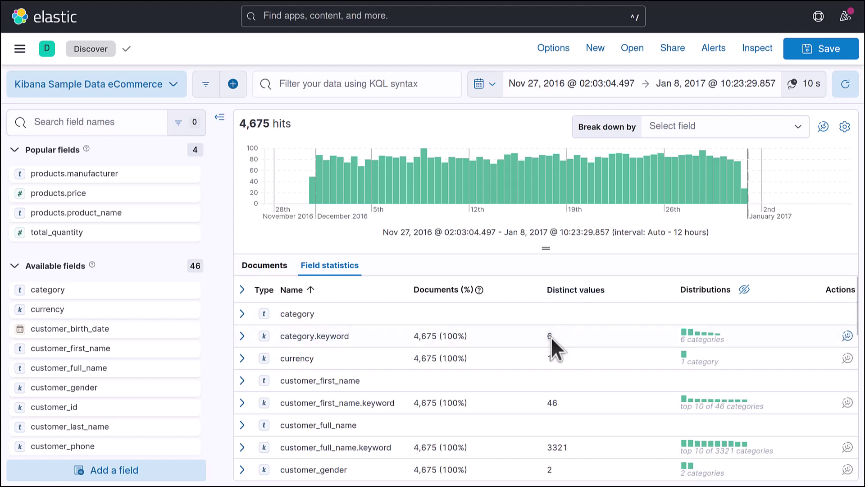
pyautogui.moveTo(685, 332)
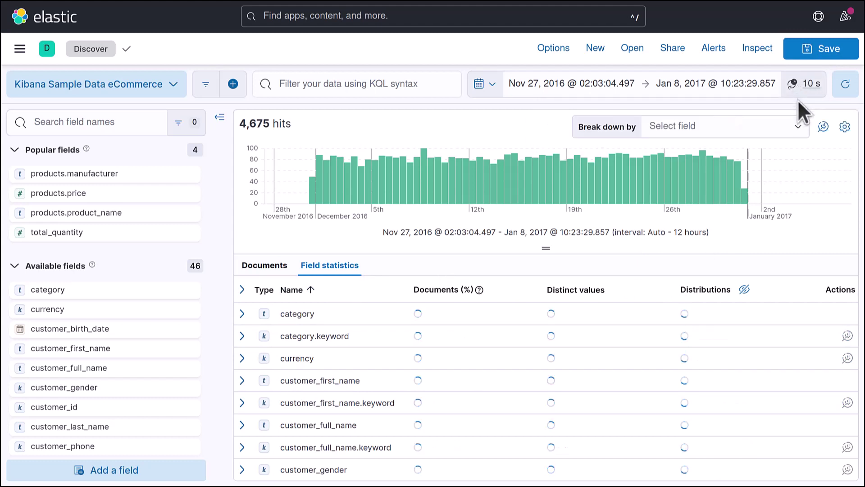
# Turn off the automatic 10-second data refresh.
pyautogui.click(795, 85)
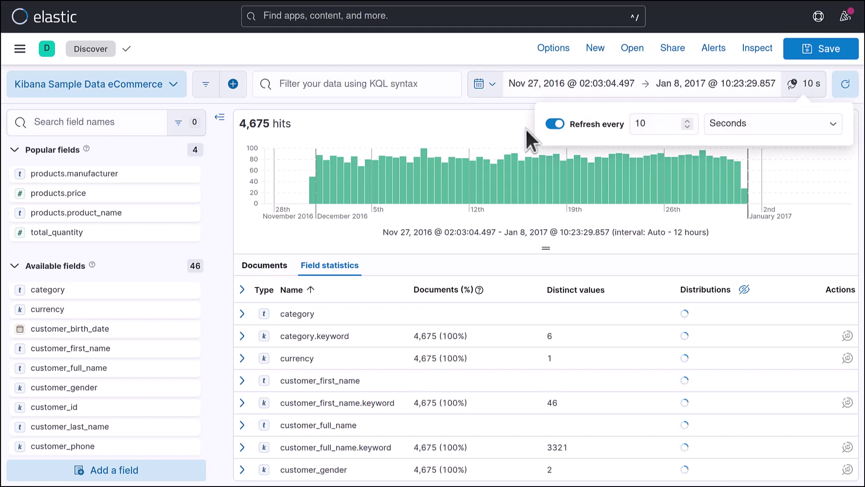
pyautogui.click(556, 123)
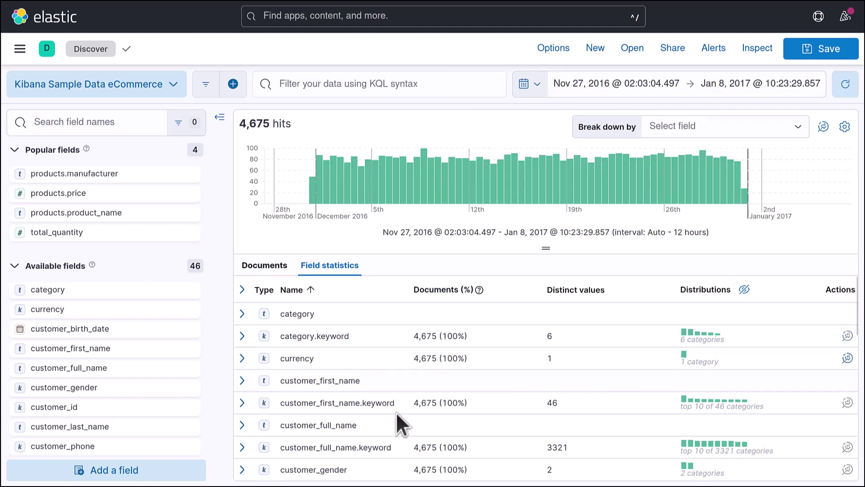
# Inspect the value distributions of the customer_full_name.keyword, customer_gender and day_of_week fields in the statistics.
pyautogui.scroll(-3, 380, 422)
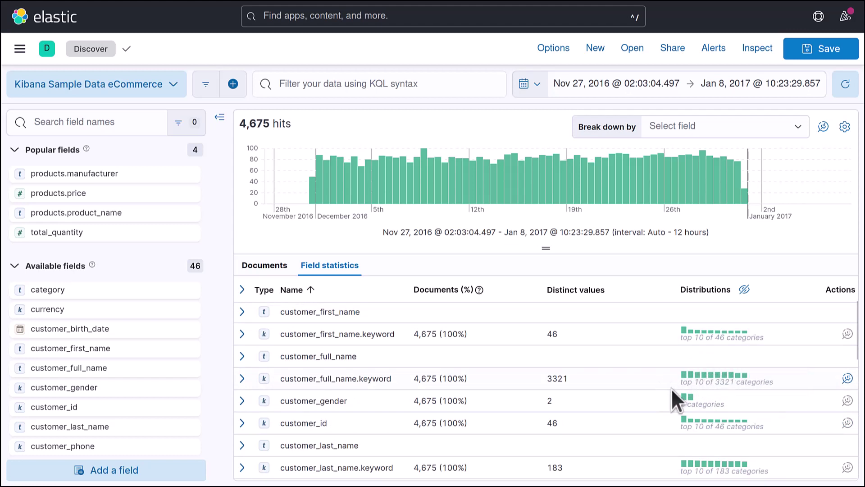
pyautogui.moveTo(689, 372)
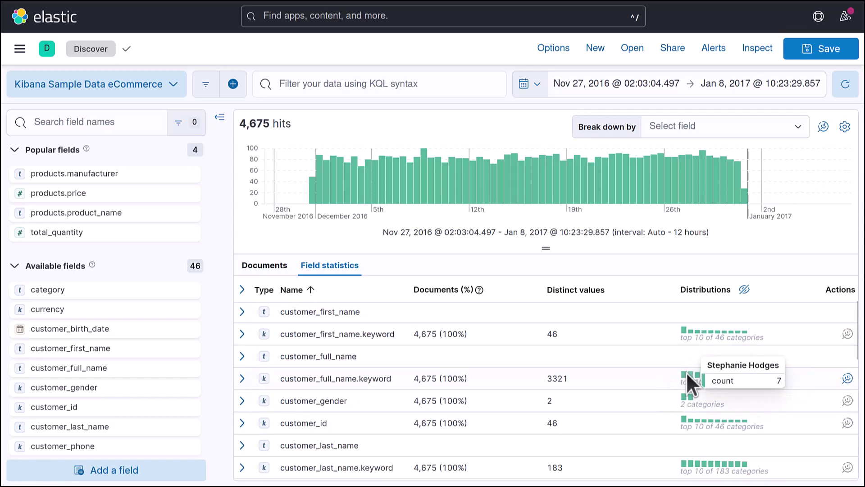
pyautogui.scroll(-3, 686, 373)
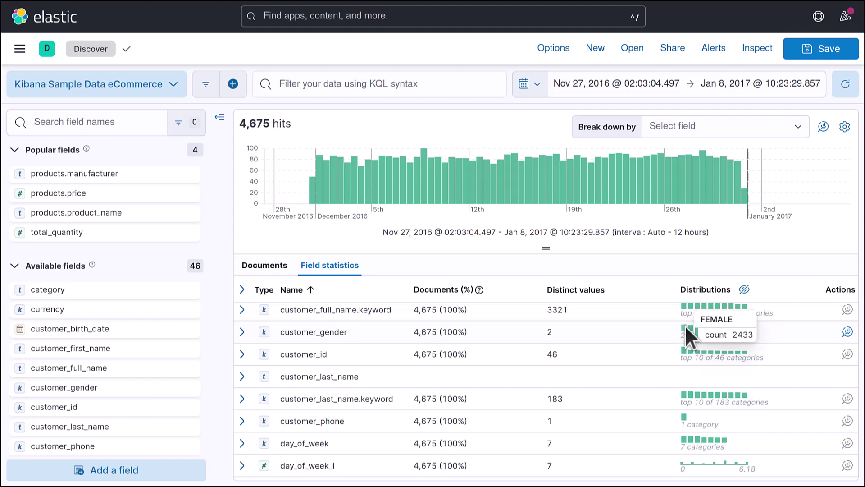
pyautogui.scroll(-2, 653, 401)
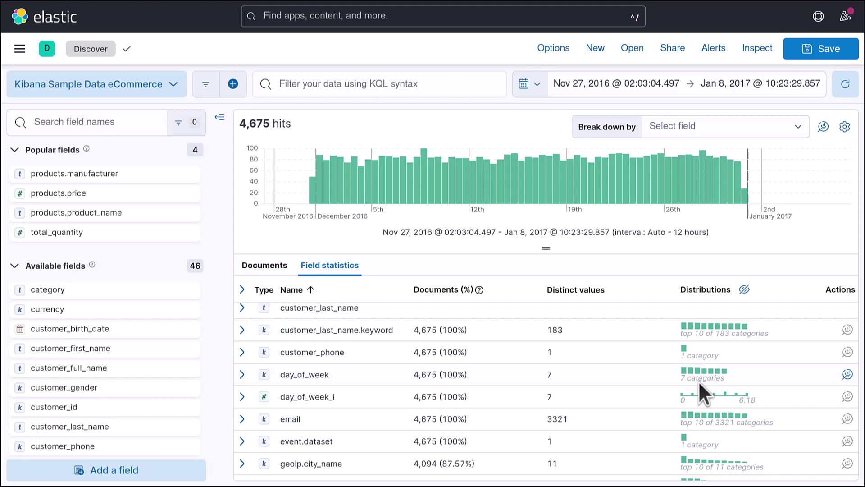
# Review the statistics of the remaining fields down to order_id, and return to the document list.
pyautogui.moveTo(684, 372)
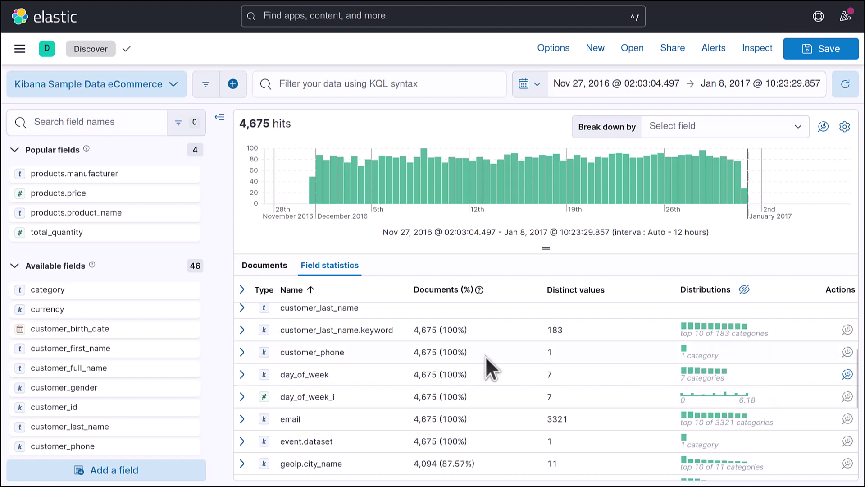
pyautogui.scroll(-3, 485, 356)
pyautogui.scroll(-3, 515, 339)
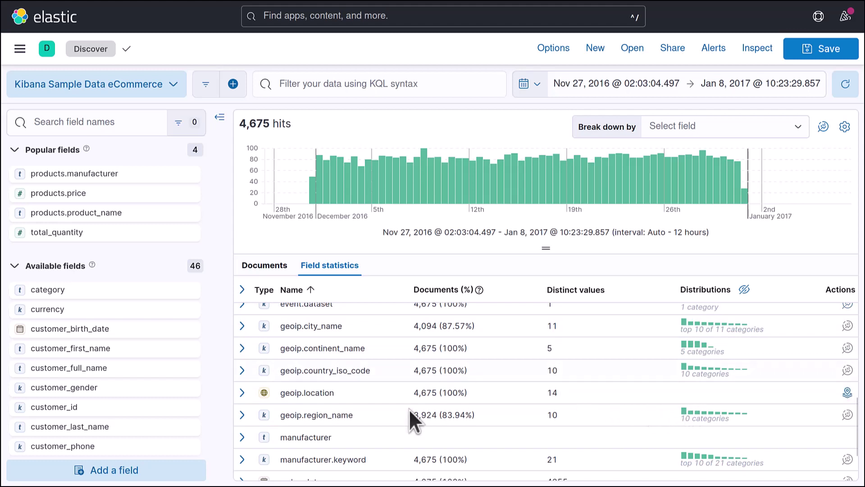
pyautogui.scroll(-3, 355, 392)
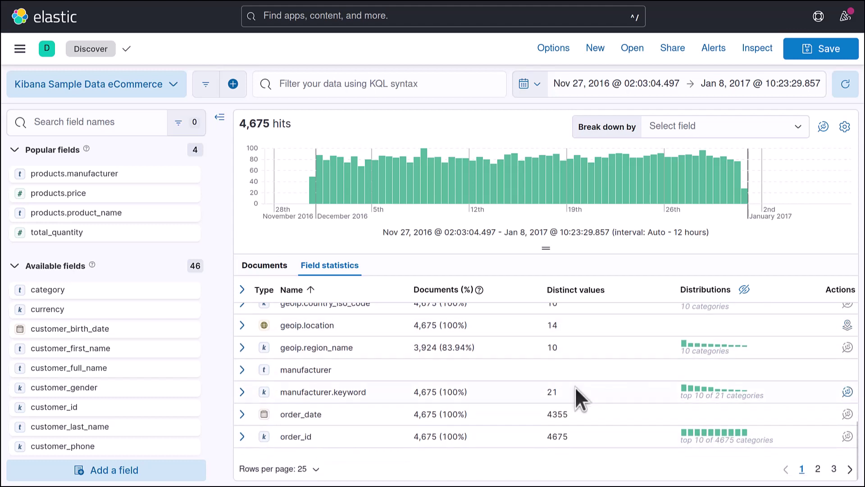
pyautogui.scroll(15, 307, 281)
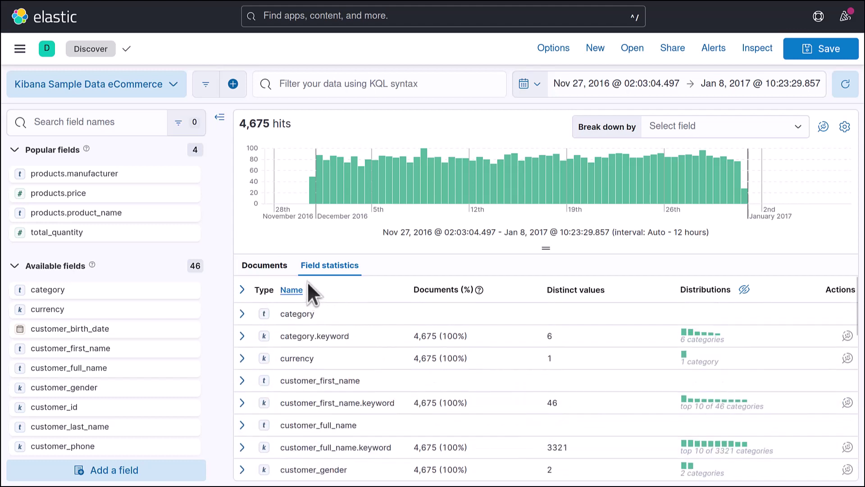
pyautogui.click(273, 266)
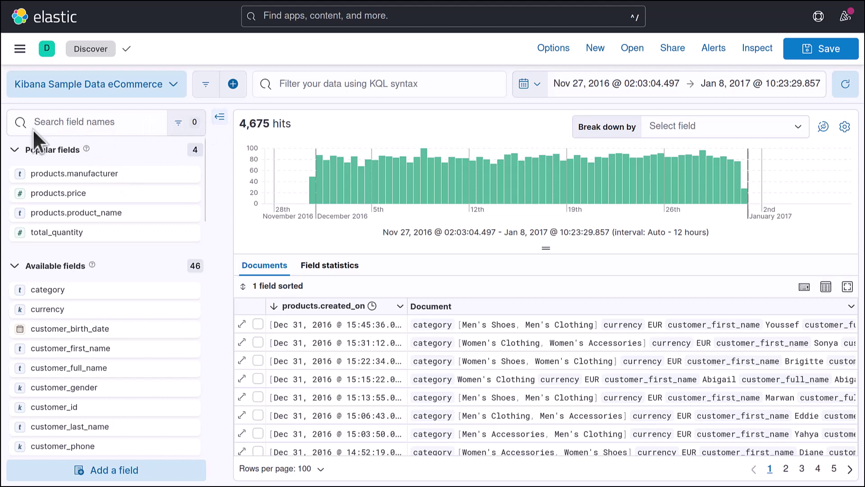
# Hide the field list beside the documents and show it again.
pyautogui.click(217, 118)
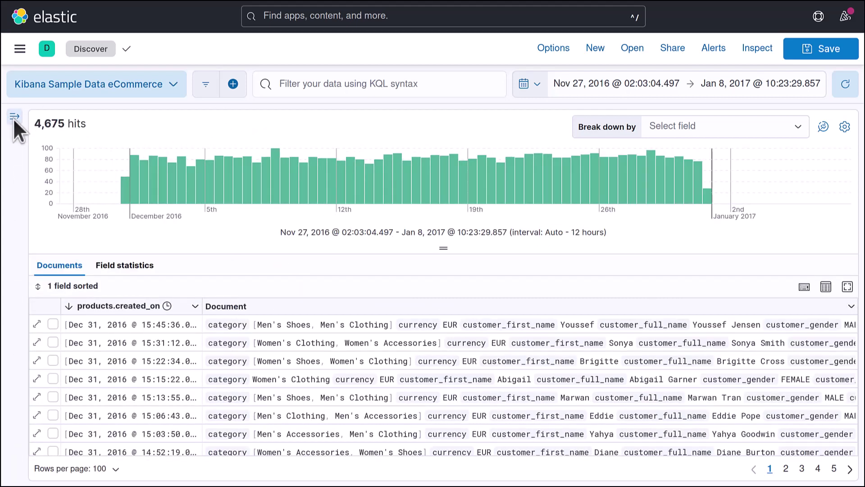
pyautogui.click(14, 118)
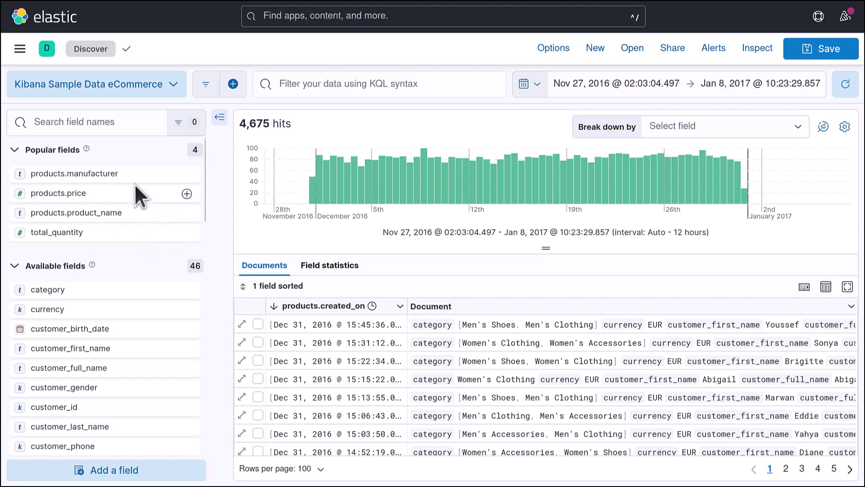
# Add products.price as a table column and view the first order's expanded document.
pyautogui.click(189, 193)
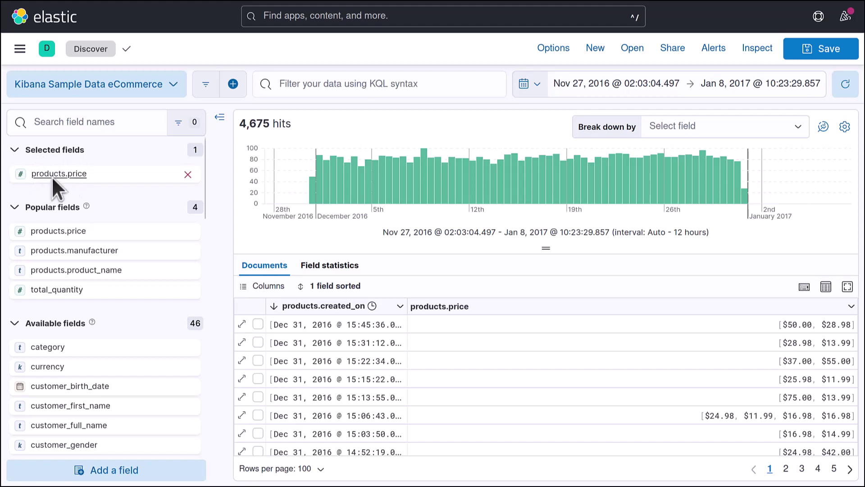
pyautogui.scroll(-3, 529, 327)
pyautogui.scroll(3, 531, 347)
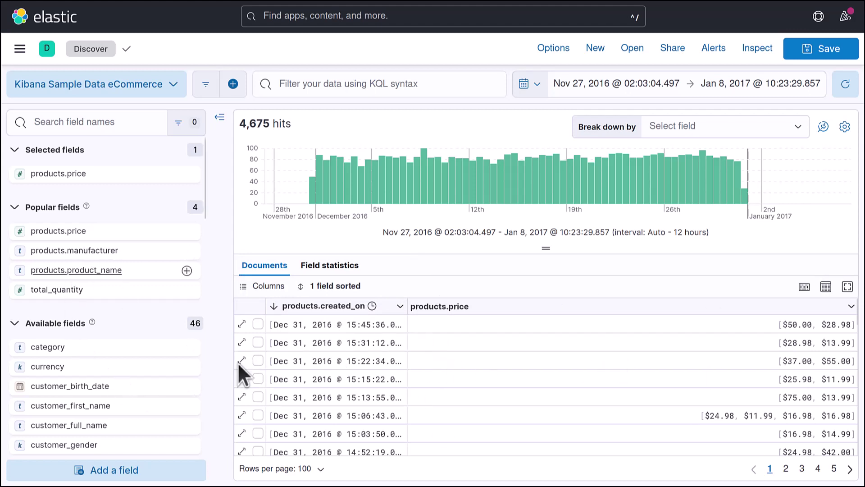
pyautogui.click(242, 324)
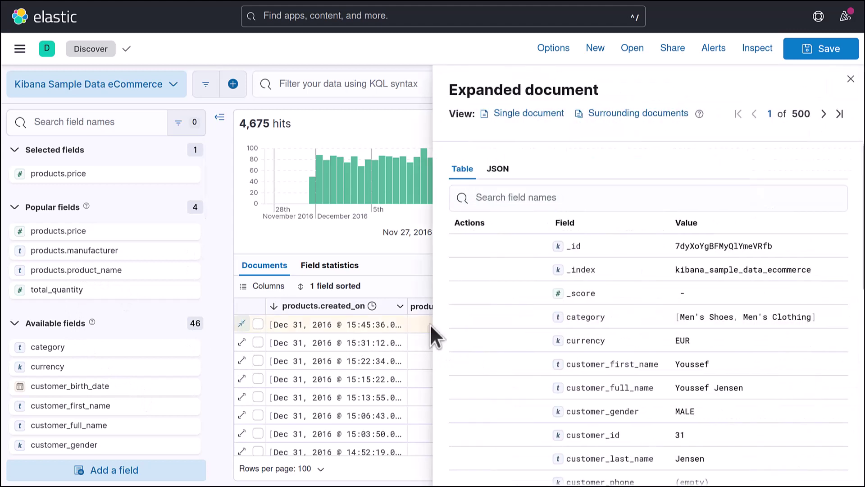
pyautogui.click(851, 79)
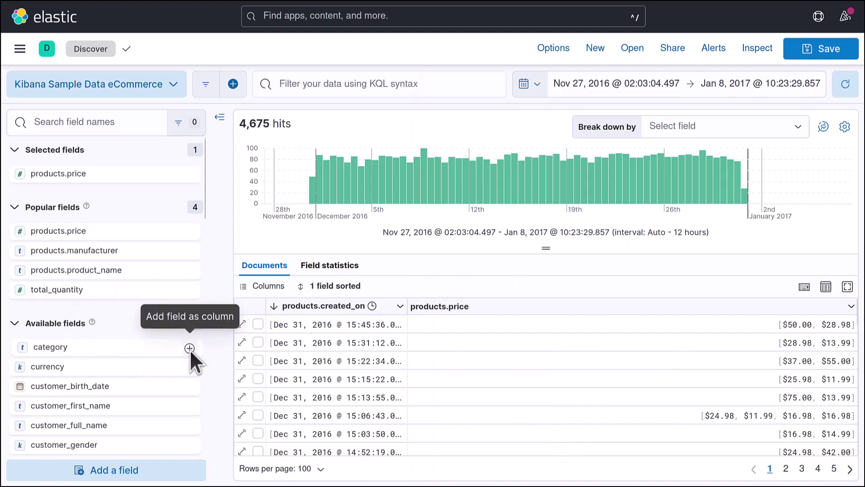
# Add the category, customer_first_name, customer_gender and customer_id fields as columns of the document table.
pyautogui.click(189, 349)
pyautogui.scroll(-2, 122, 333)
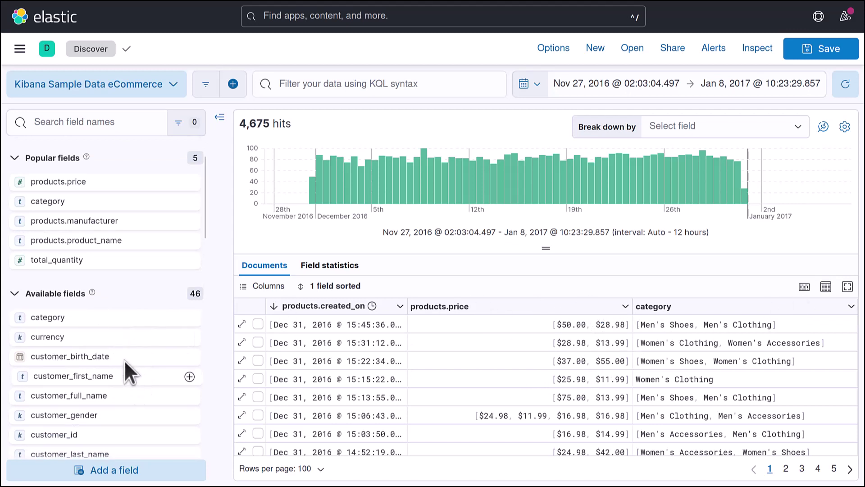
pyautogui.click(189, 377)
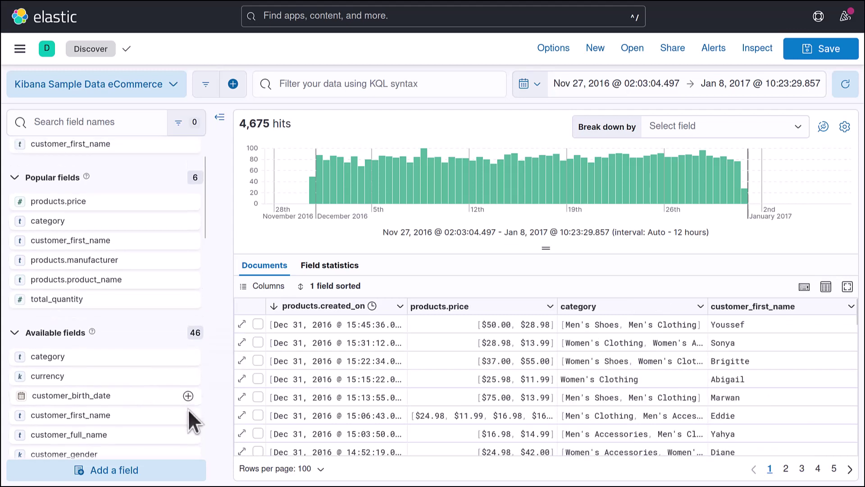
pyautogui.scroll(-3, 188, 426)
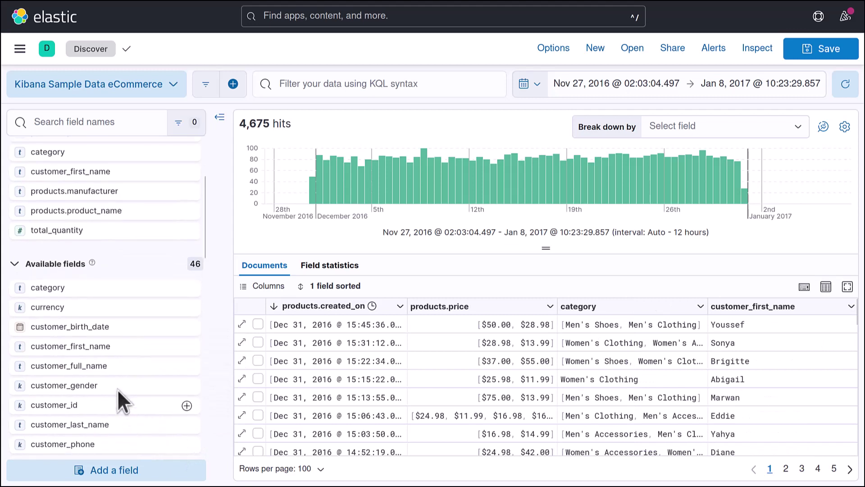
pyautogui.click(189, 385)
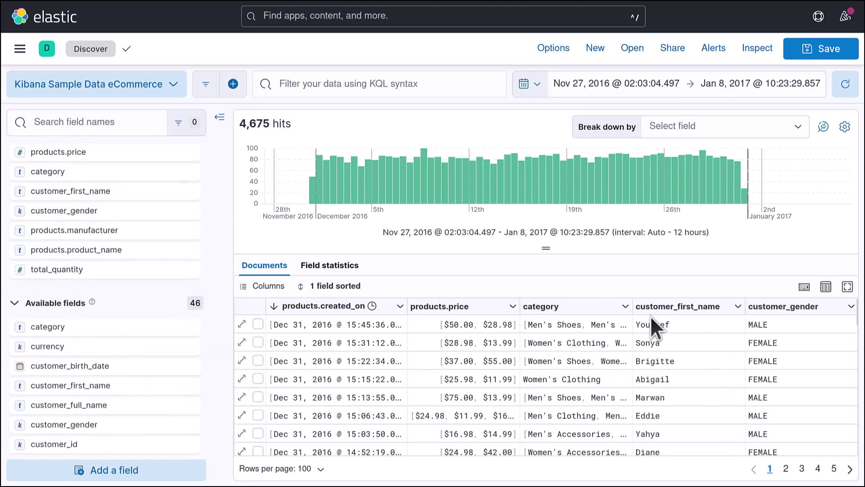
pyautogui.scroll(-2, 101, 353)
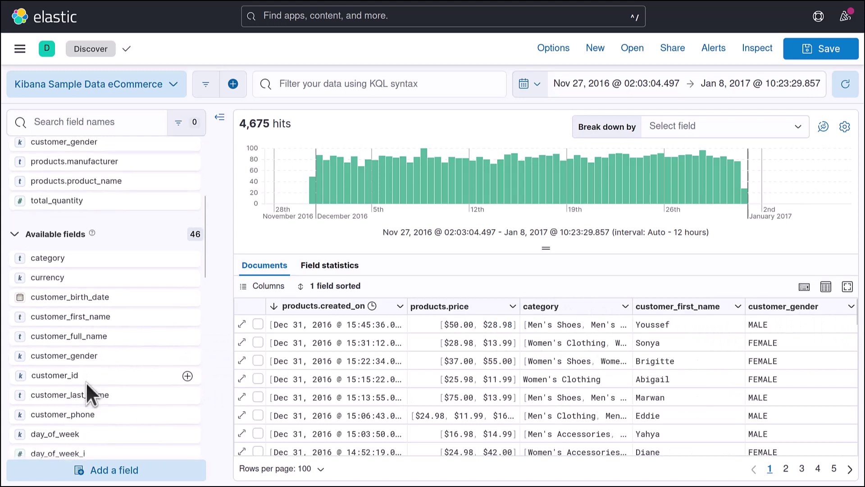
pyautogui.click(190, 377)
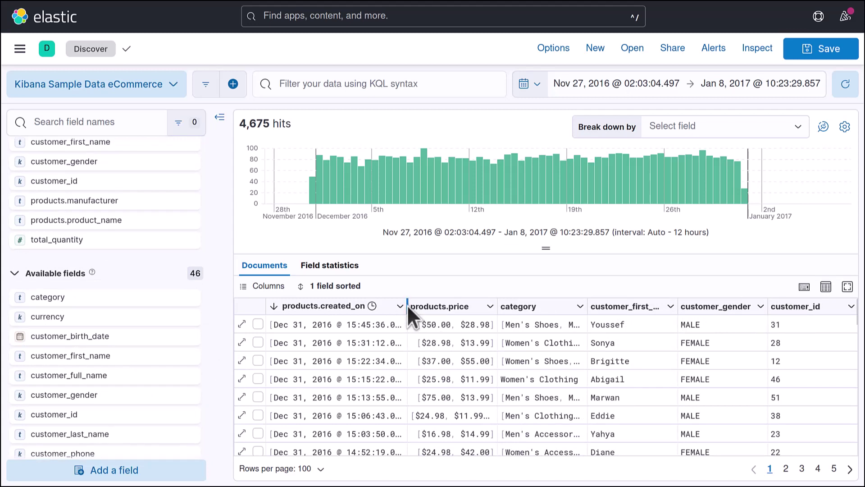
# Move the customer_id column one position left, ahead of customer_gender.
pyautogui.click(850, 307)
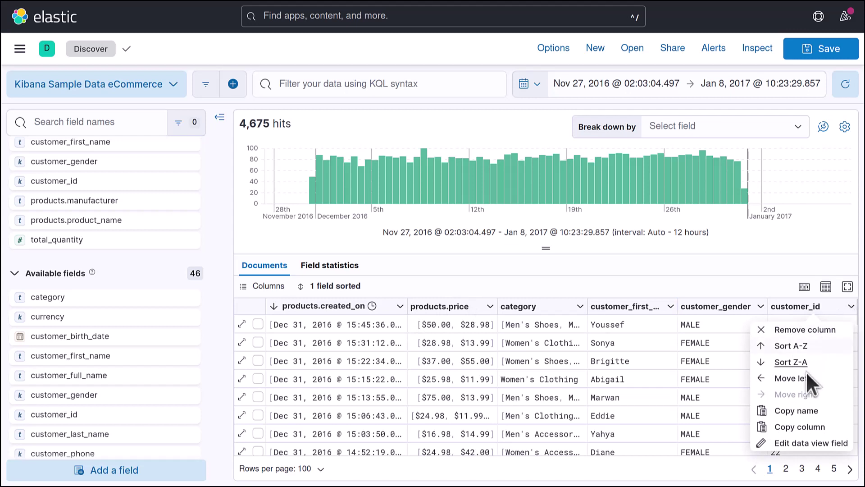
pyautogui.click(783, 377)
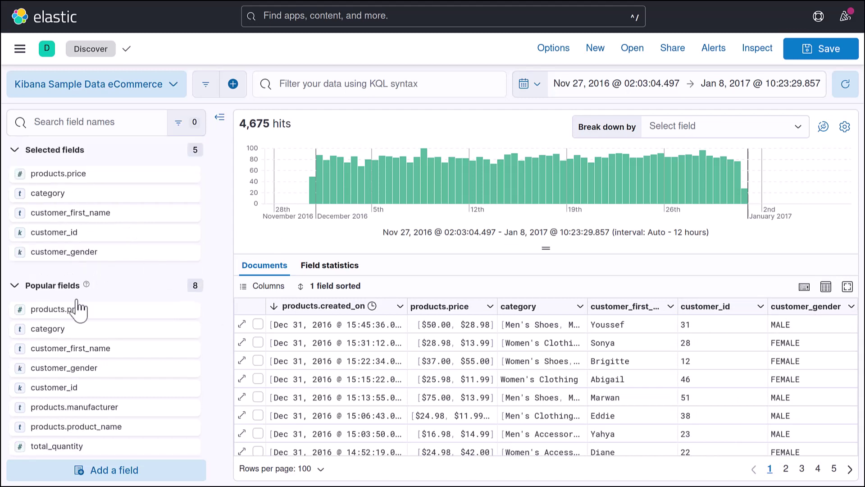
# Browse the available fields and inspect the top values of category, event.dataset and geoip.city_name.
pyautogui.scroll(-10, 145, 277)
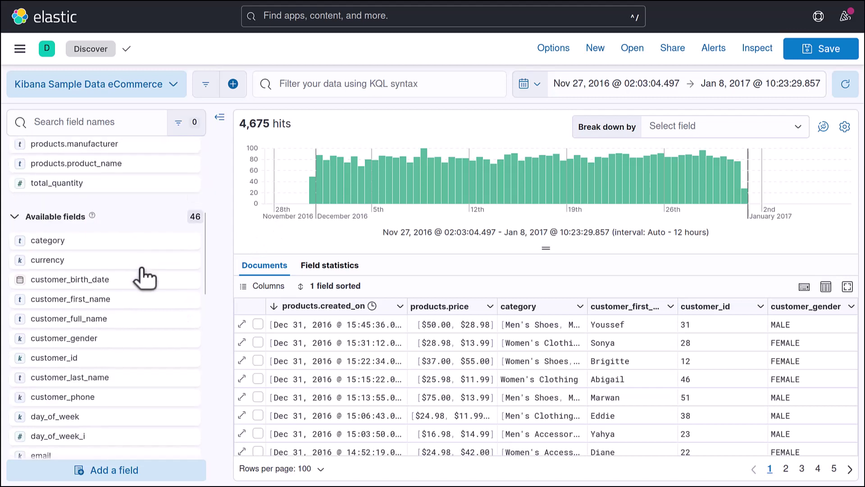
pyautogui.scroll(-7, 108, 343)
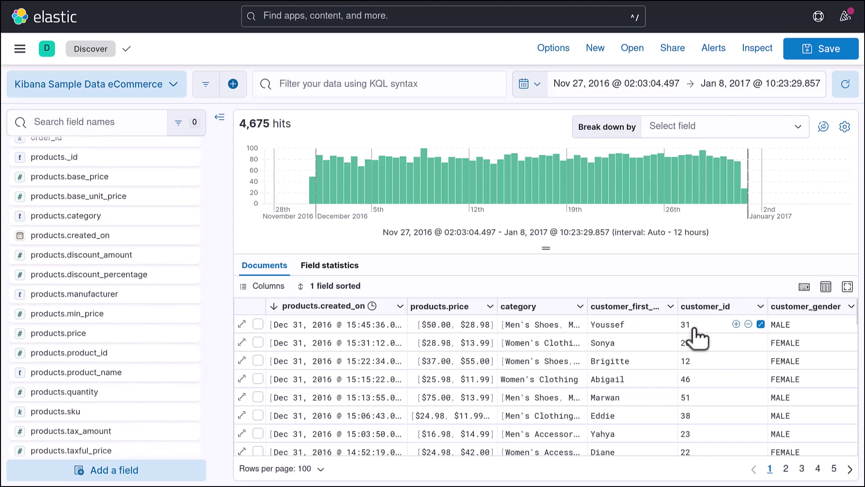
pyautogui.scroll(15, 110, 290)
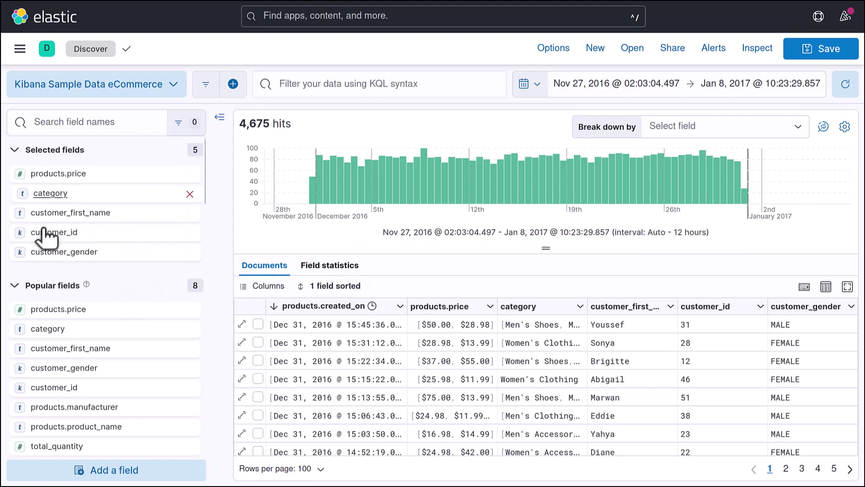
pyautogui.click(85, 334)
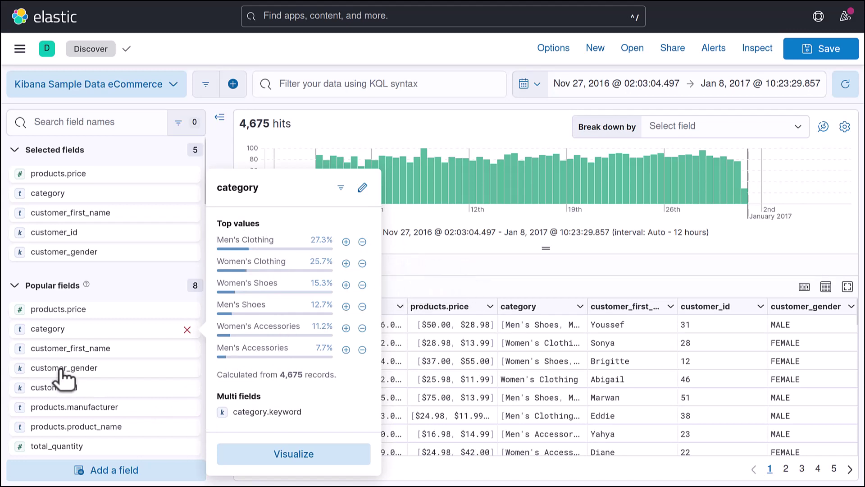
pyautogui.scroll(-5, 63, 376)
pyautogui.scroll(-3, 81, 383)
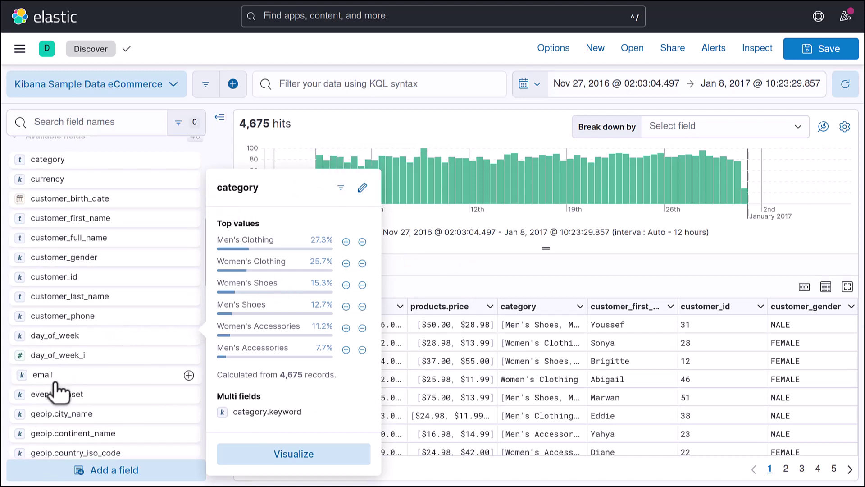
pyautogui.click(68, 396)
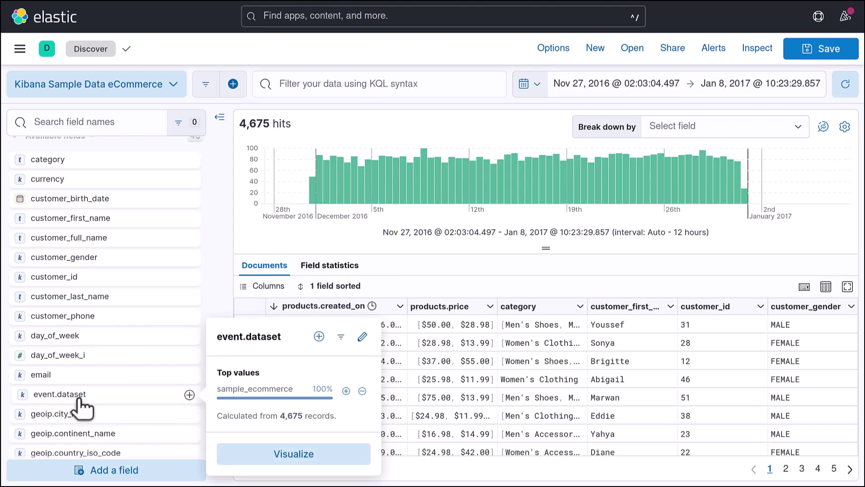
pyautogui.click(67, 413)
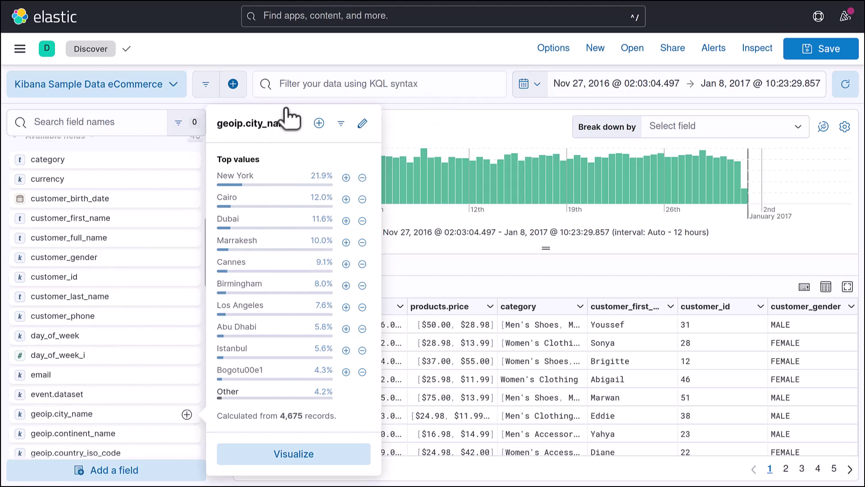
pyautogui.click(451, 105)
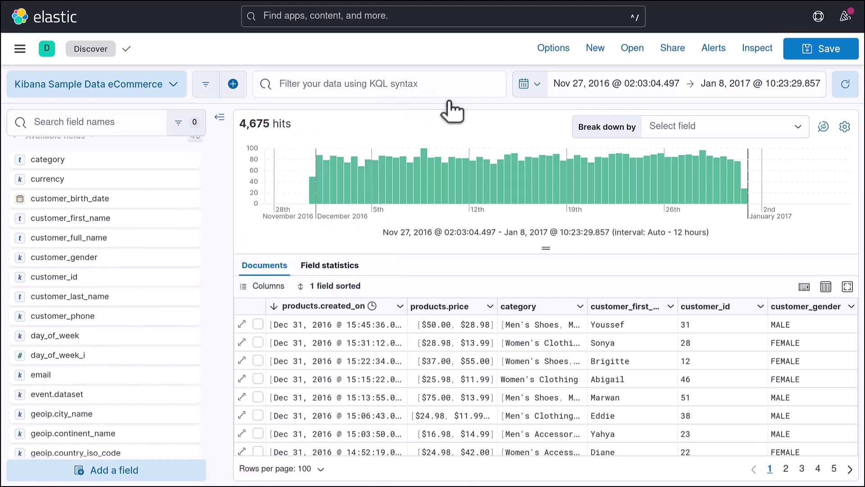
pyautogui.scroll(-15, 186, 210)
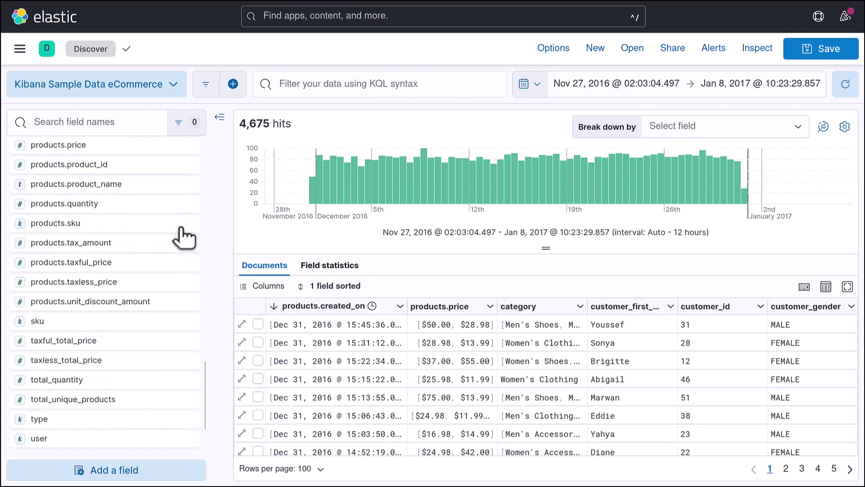
# Open the [eCommerce] Revenue Dashboard and switch it to edit mode to view its panels and controls.
pyautogui.click(21, 50)
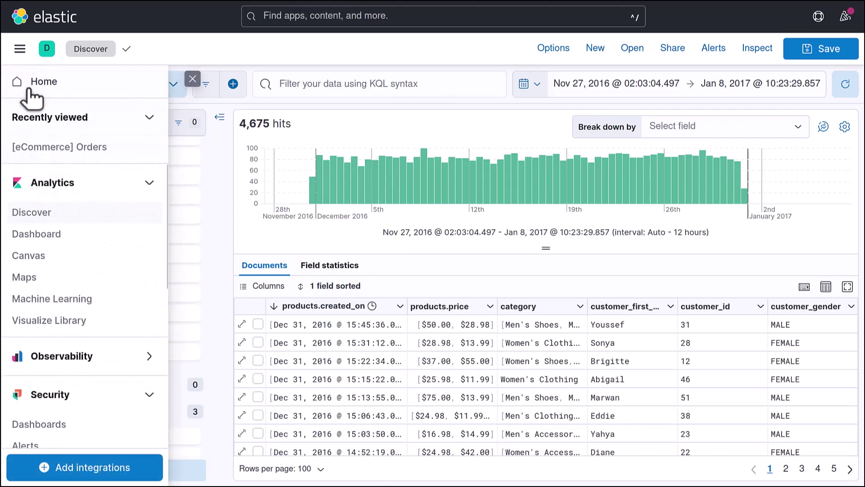
pyautogui.click(37, 235)
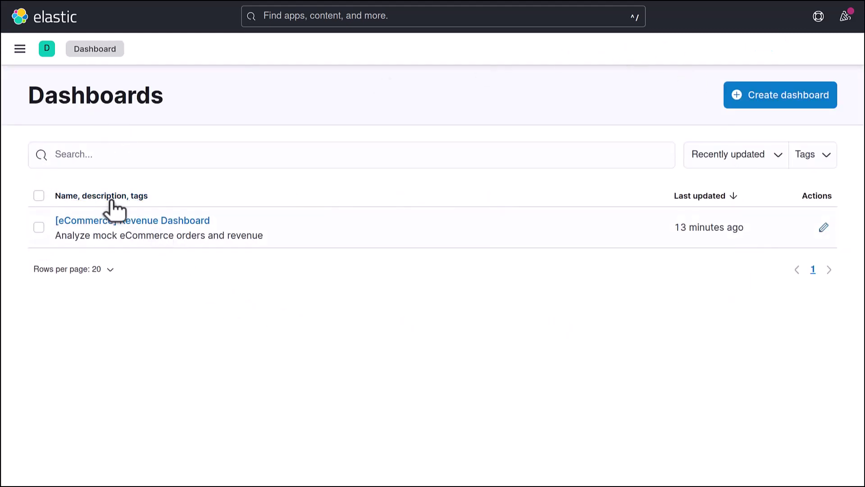
pyautogui.click(171, 231)
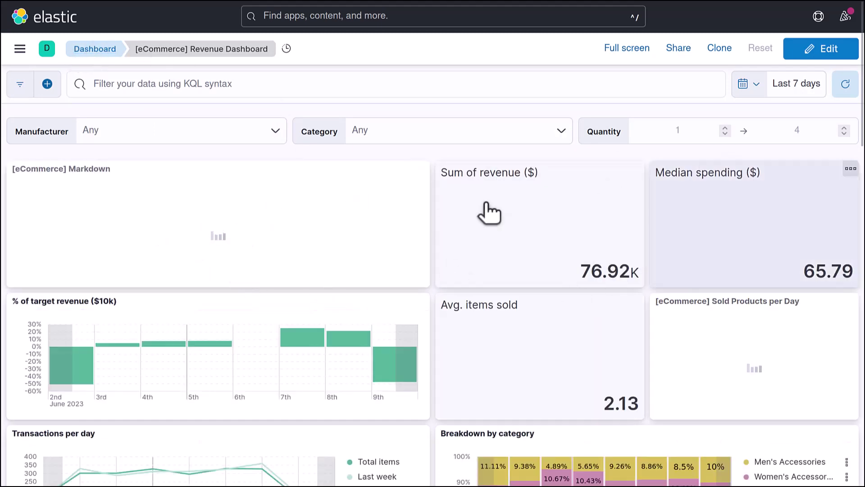
pyautogui.click(834, 48)
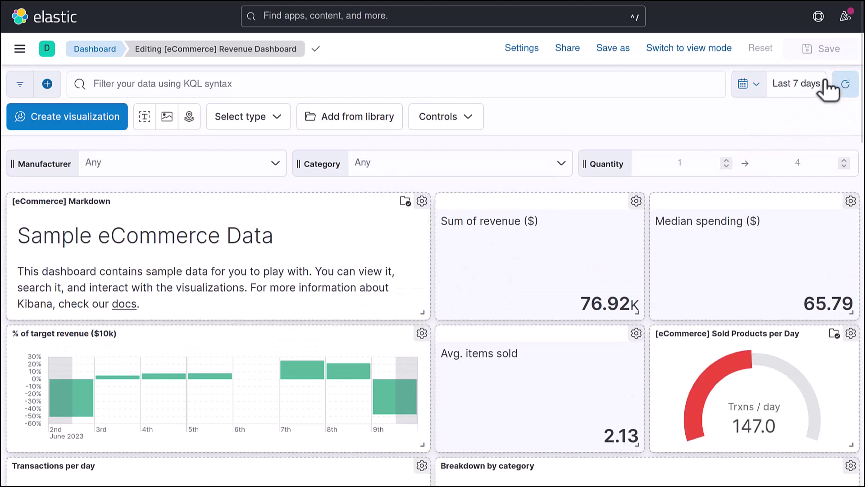
pyautogui.scroll(-1, 376, 265)
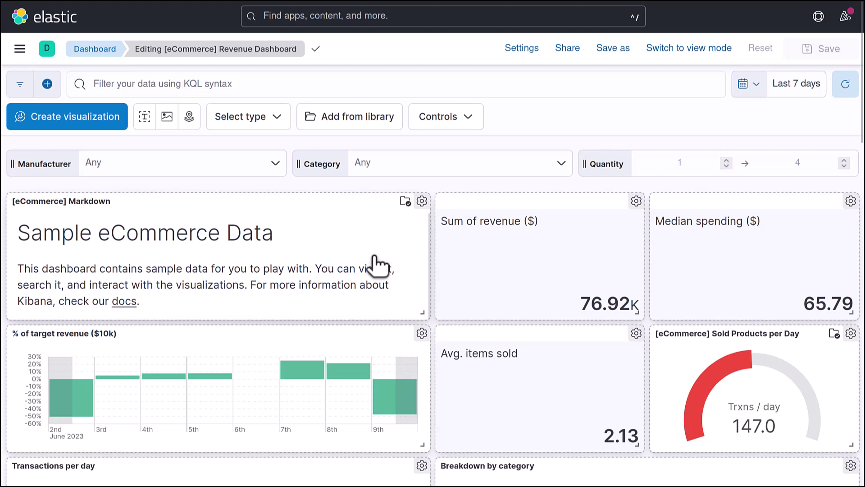
# Leave the dashboard, open the [eCommerce] Revenue Tracking workpad in Canvas and look over its first page.
pyautogui.click(92, 50)
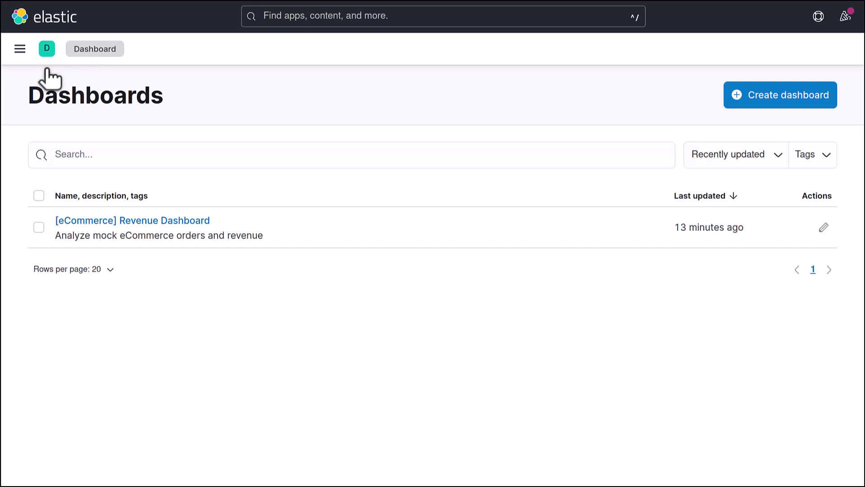
pyautogui.click(18, 51)
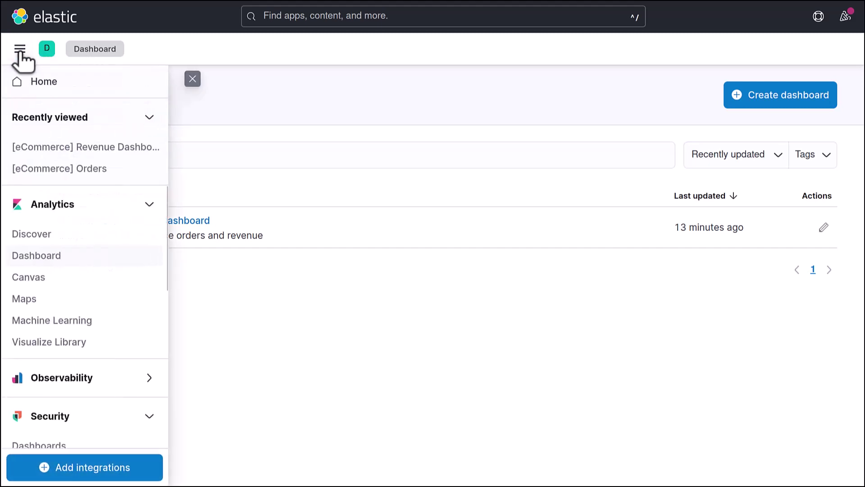
pyautogui.click(21, 277)
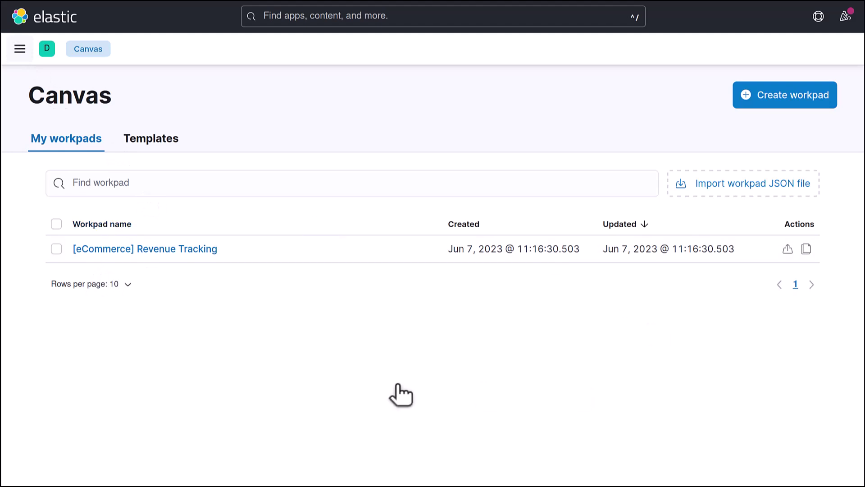
pyautogui.click(173, 250)
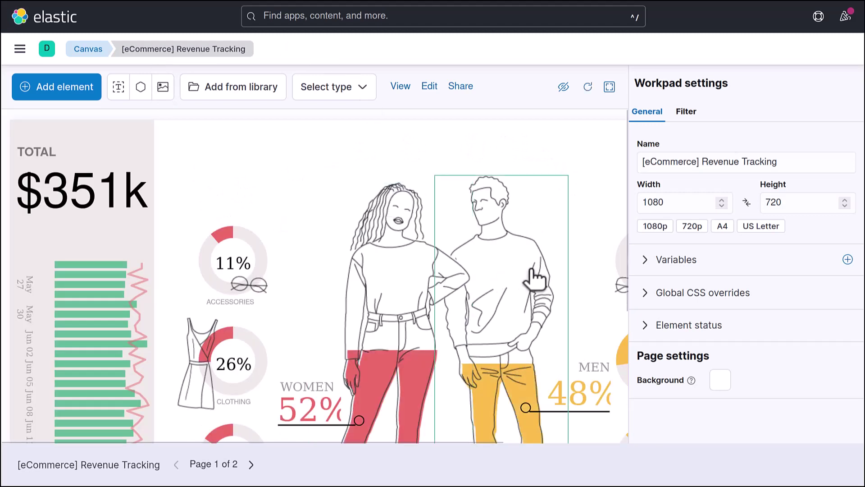
pyautogui.scroll(-5, 536, 276)
pyautogui.scroll(5, 343, 196)
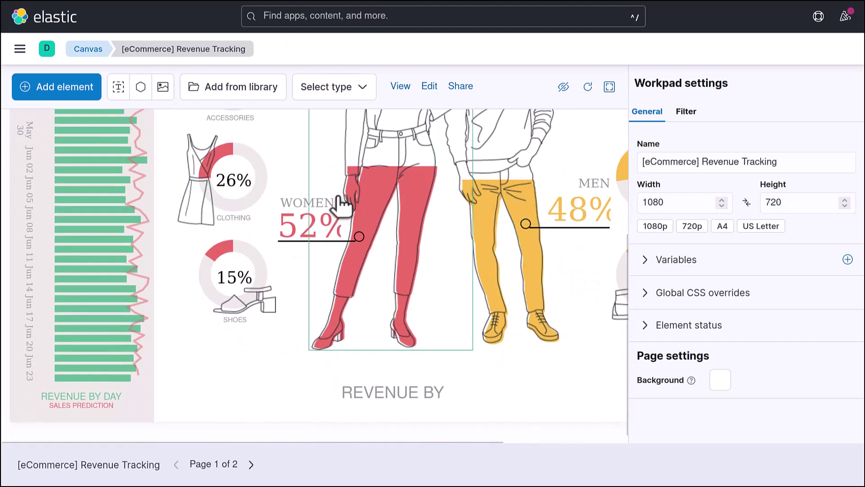
# Go through the remaining apps in the main navigation and open the Dev Tools Console.
pyautogui.click(25, 51)
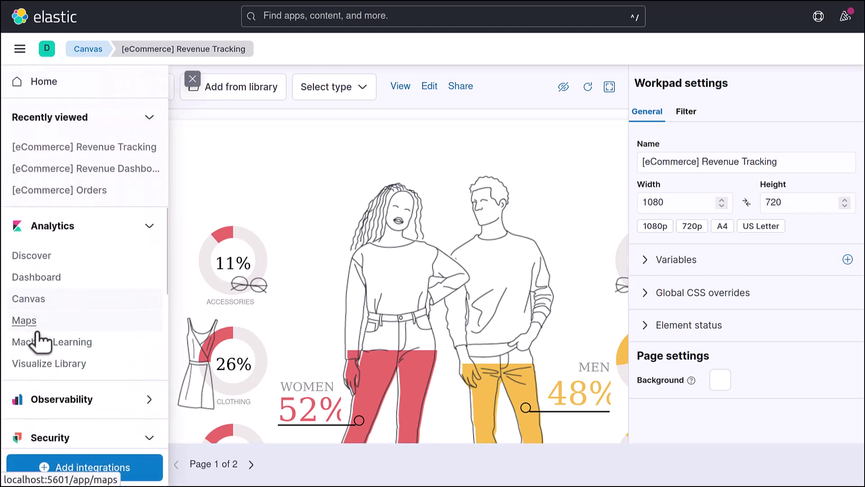
pyautogui.scroll(-3, 45, 379)
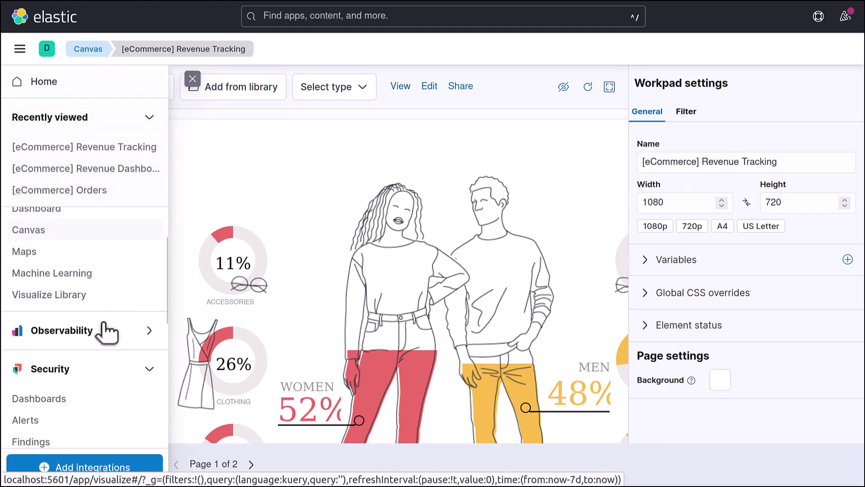
pyautogui.scroll(-6, 63, 361)
pyautogui.scroll(-3, 74, 373)
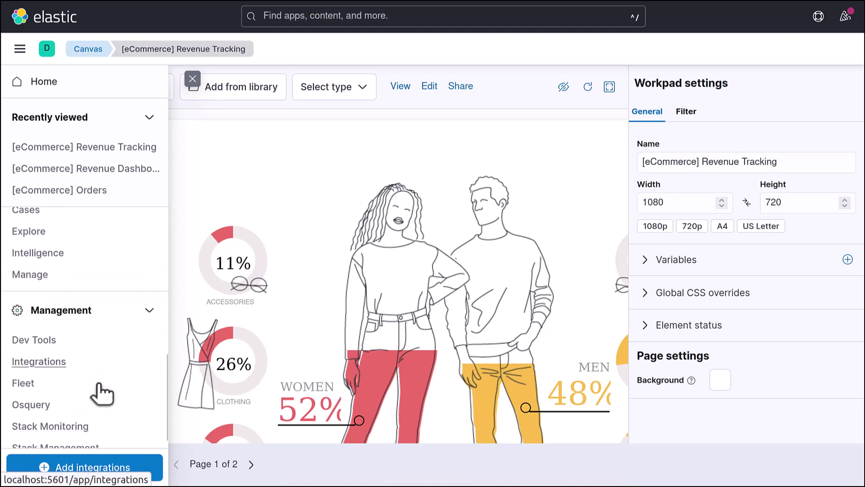
pyautogui.click(26, 344)
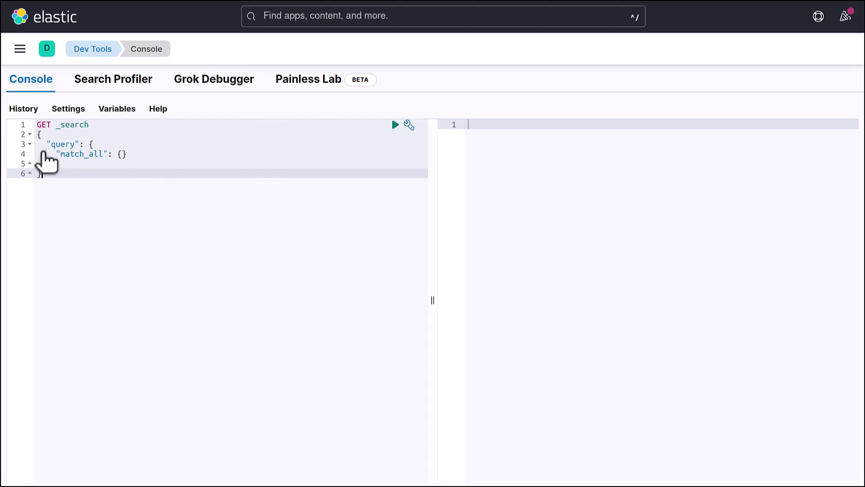
# Run the prefilled GET _search request with the match_all query and examine the hit total and order documents in the response.
pyautogui.moveTo(60, 185); pyautogui.dragTo(19, 127)
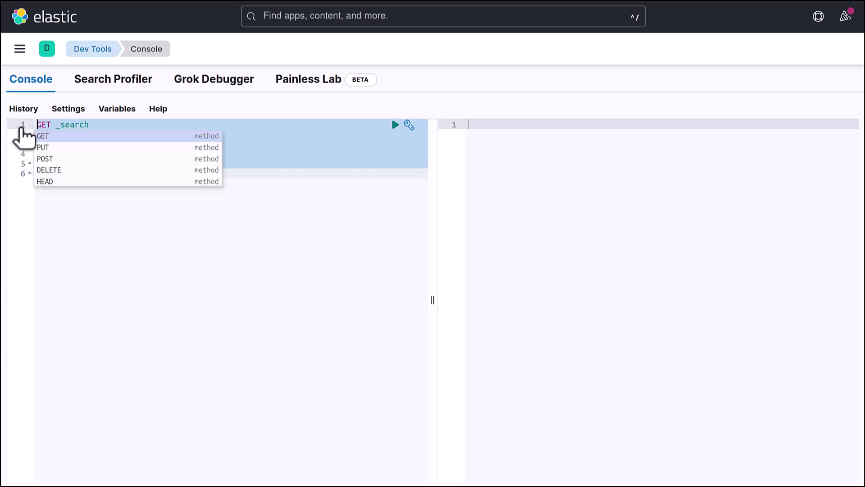
pyautogui.click(84, 190)
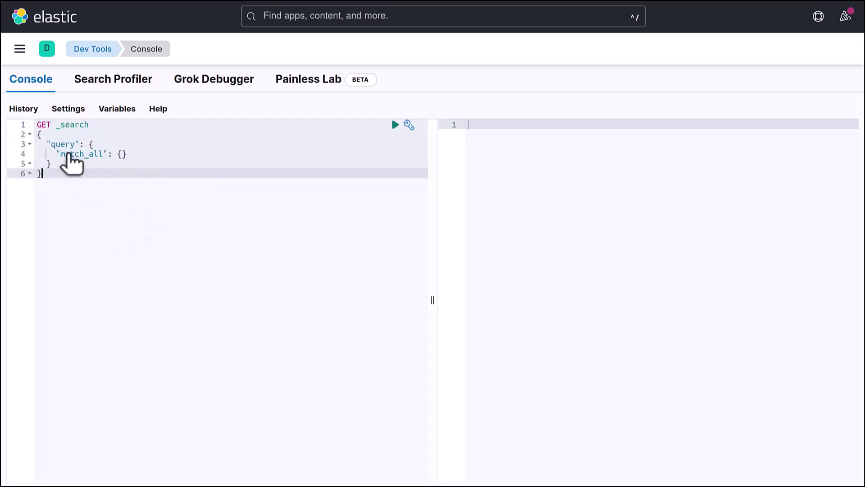
pyautogui.moveTo(57, 154); pyautogui.dragTo(122, 154)
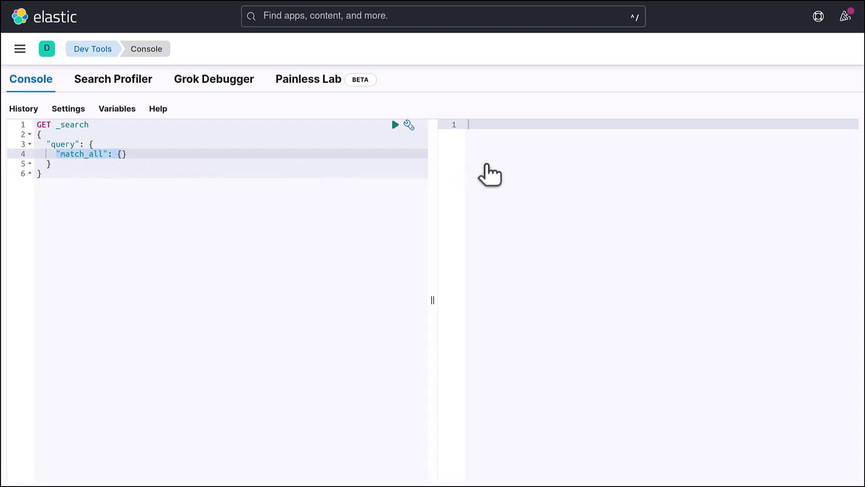
pyautogui.click(395, 125)
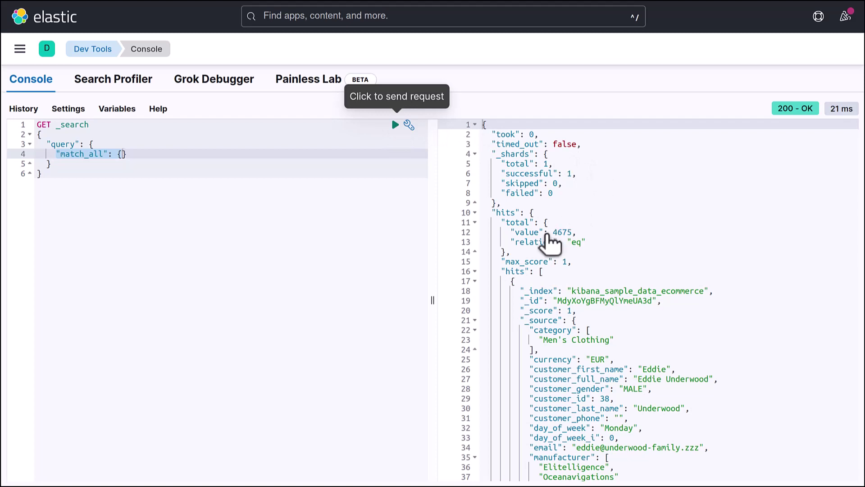
pyautogui.doubleClick(563, 231)
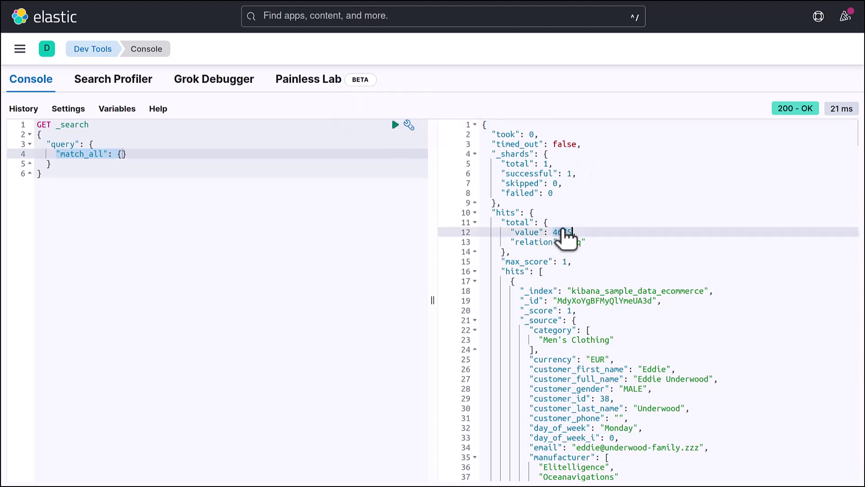
pyautogui.scroll(-10, 612, 253)
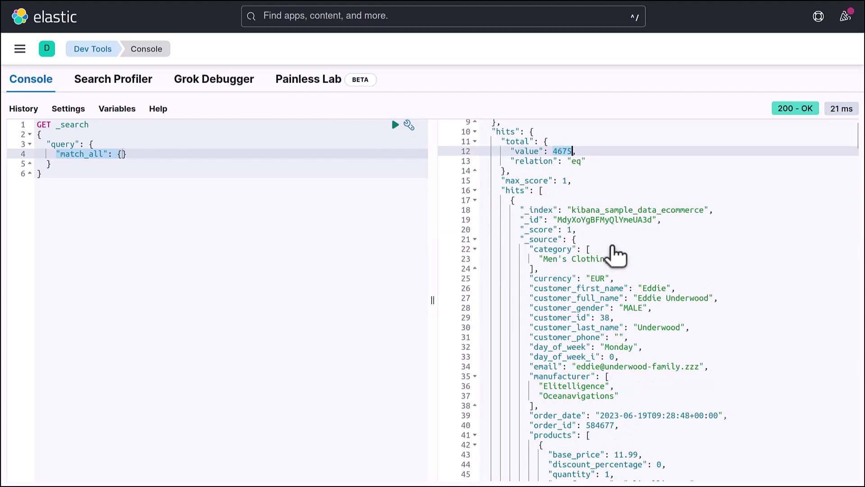
pyautogui.scroll(-20, 615, 253)
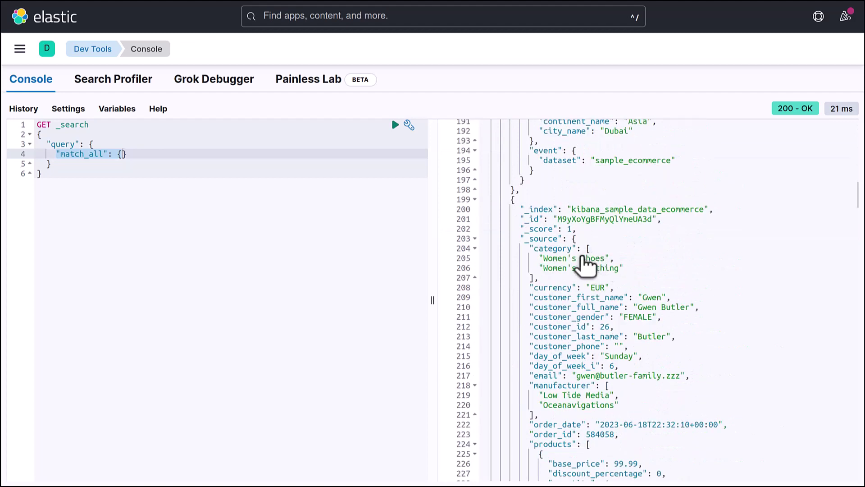
pyautogui.scroll(-20, 585, 270)
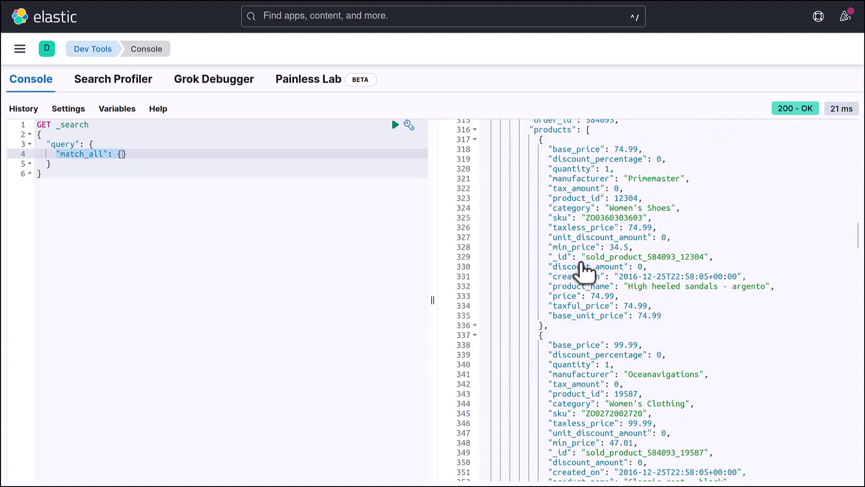
pyautogui.scroll(5, 585, 271)
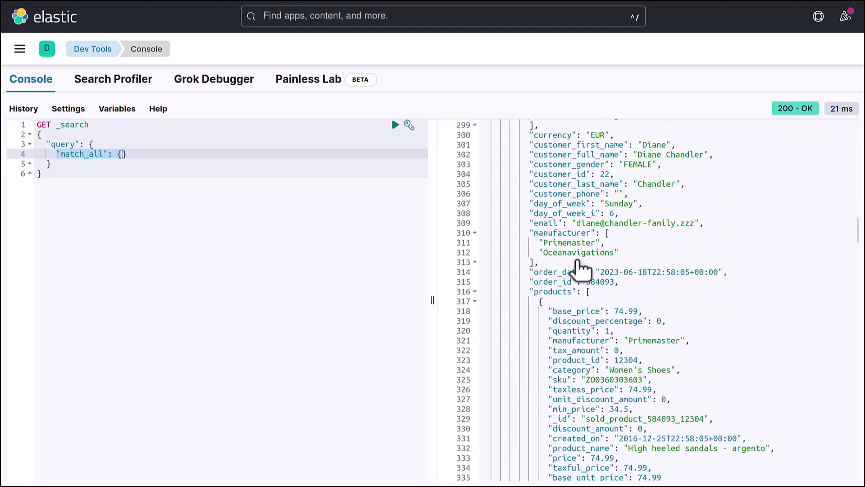
# Leave the Dev Tools Console and return to the eCommerce sample data in Discover.
pyautogui.click(92, 51)
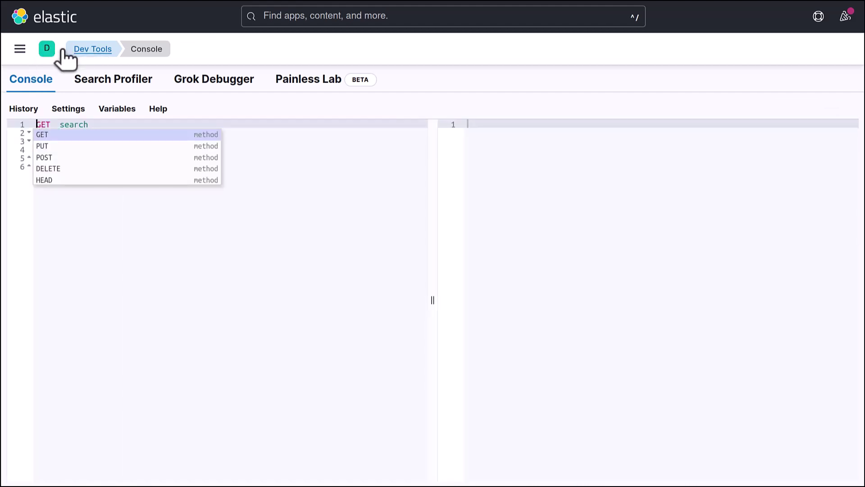
pyautogui.click(47, 50)
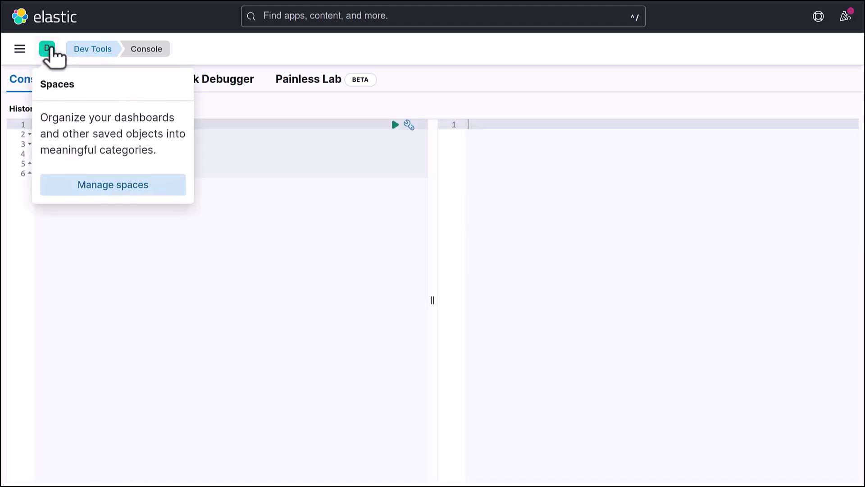
pyautogui.click(19, 49)
pyautogui.click(20, 50)
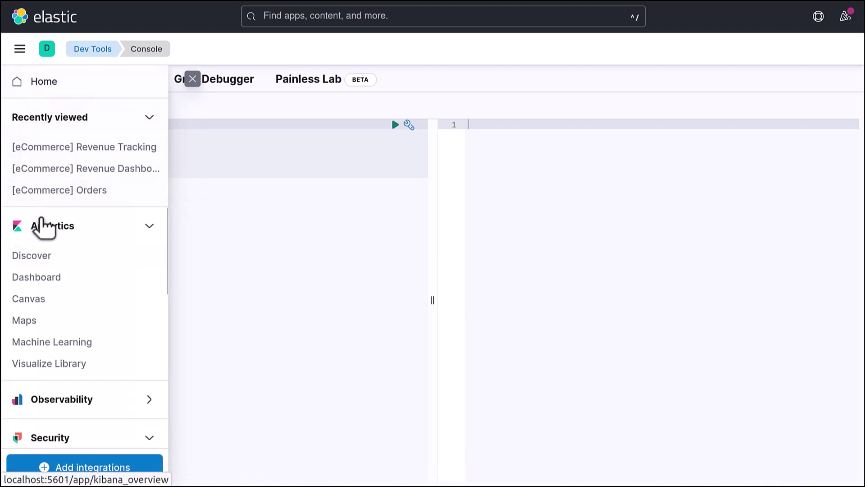
pyautogui.scroll(-3, 52, 239)
pyautogui.scroll(3, 54, 265)
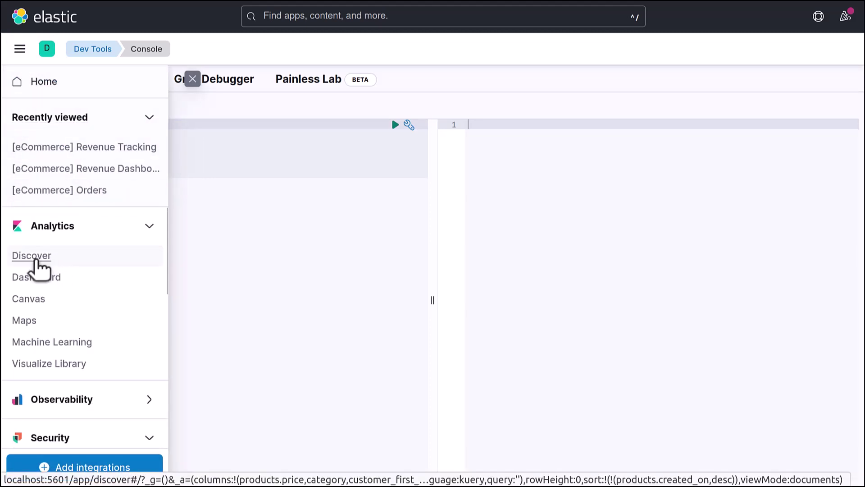
pyautogui.click(35, 257)
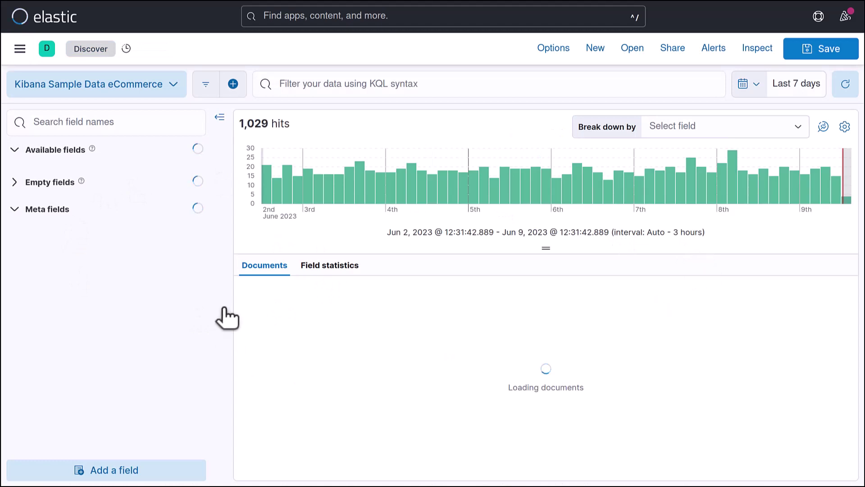